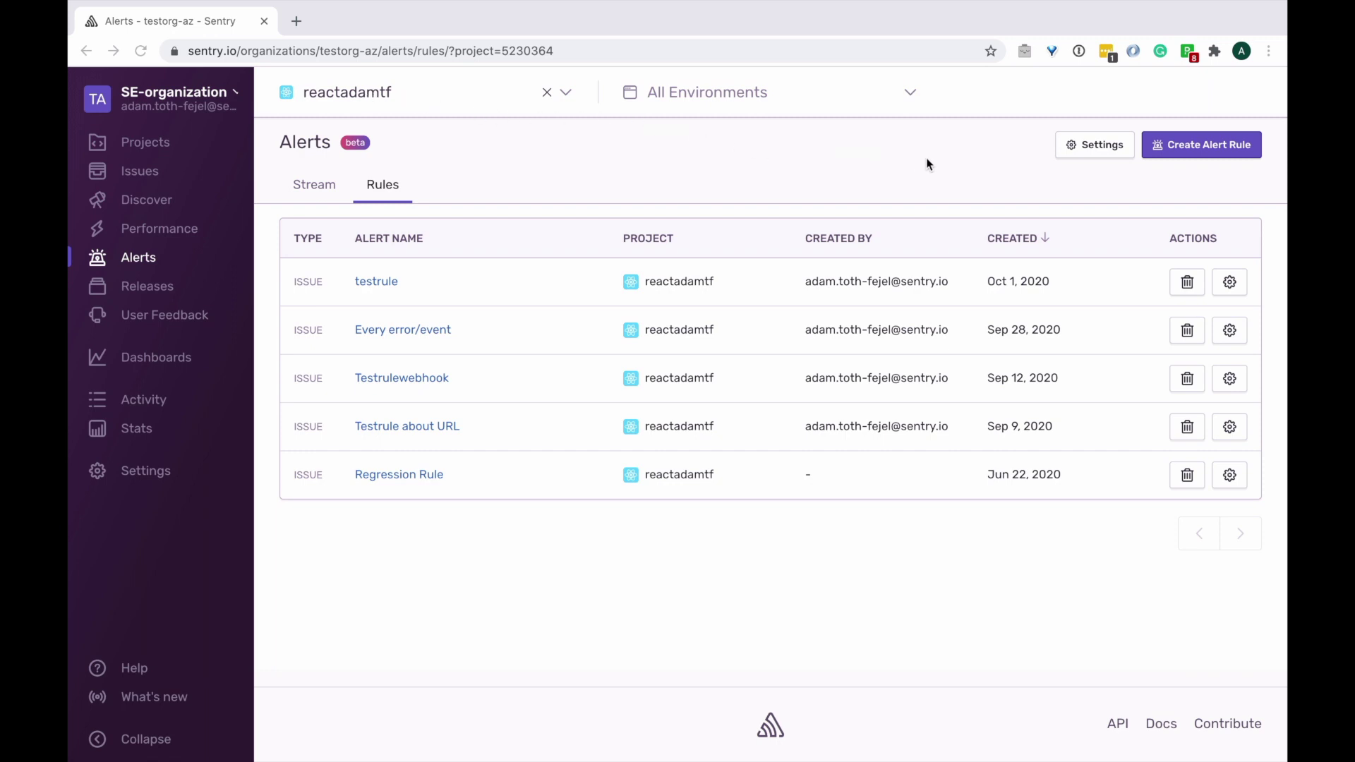
Start a new alert rule for the reactadamtf project and make it a Metric Alert.
click(1169, 147)
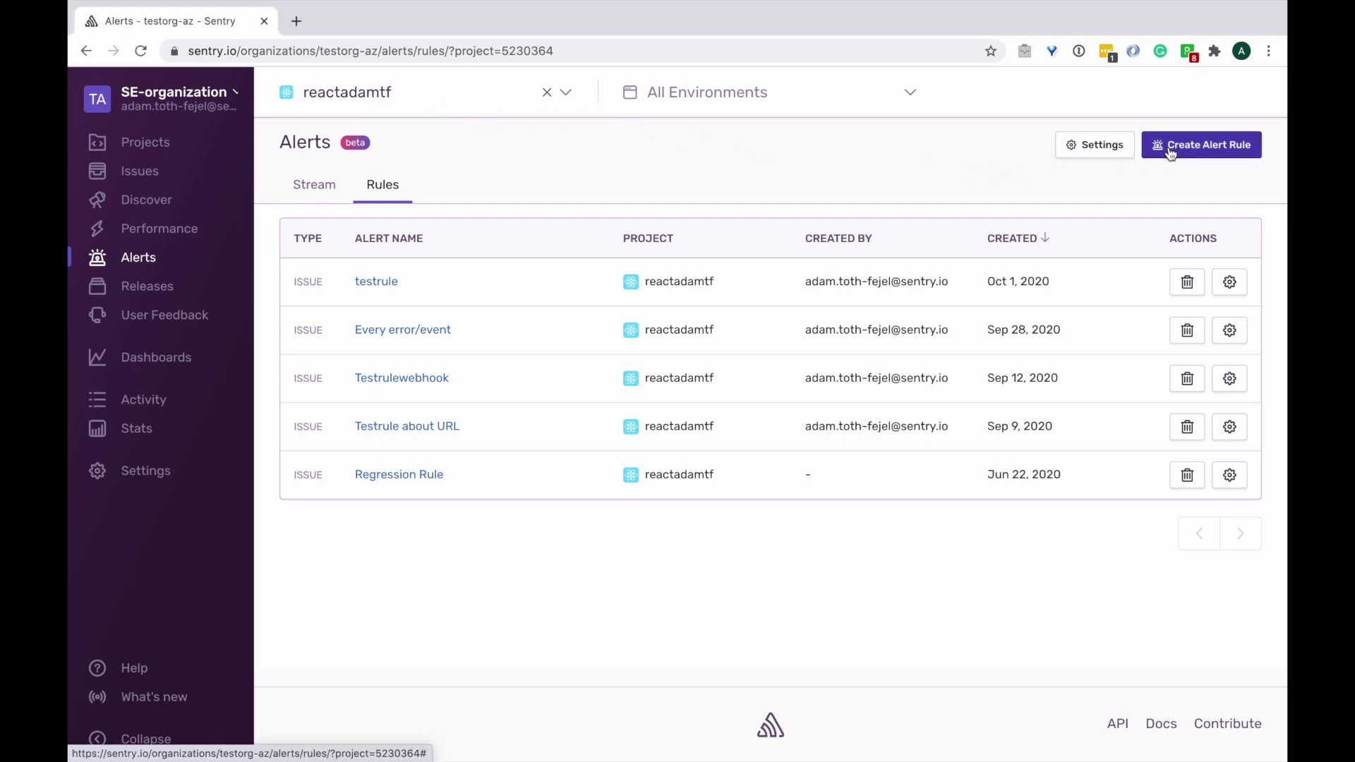
key(Return)
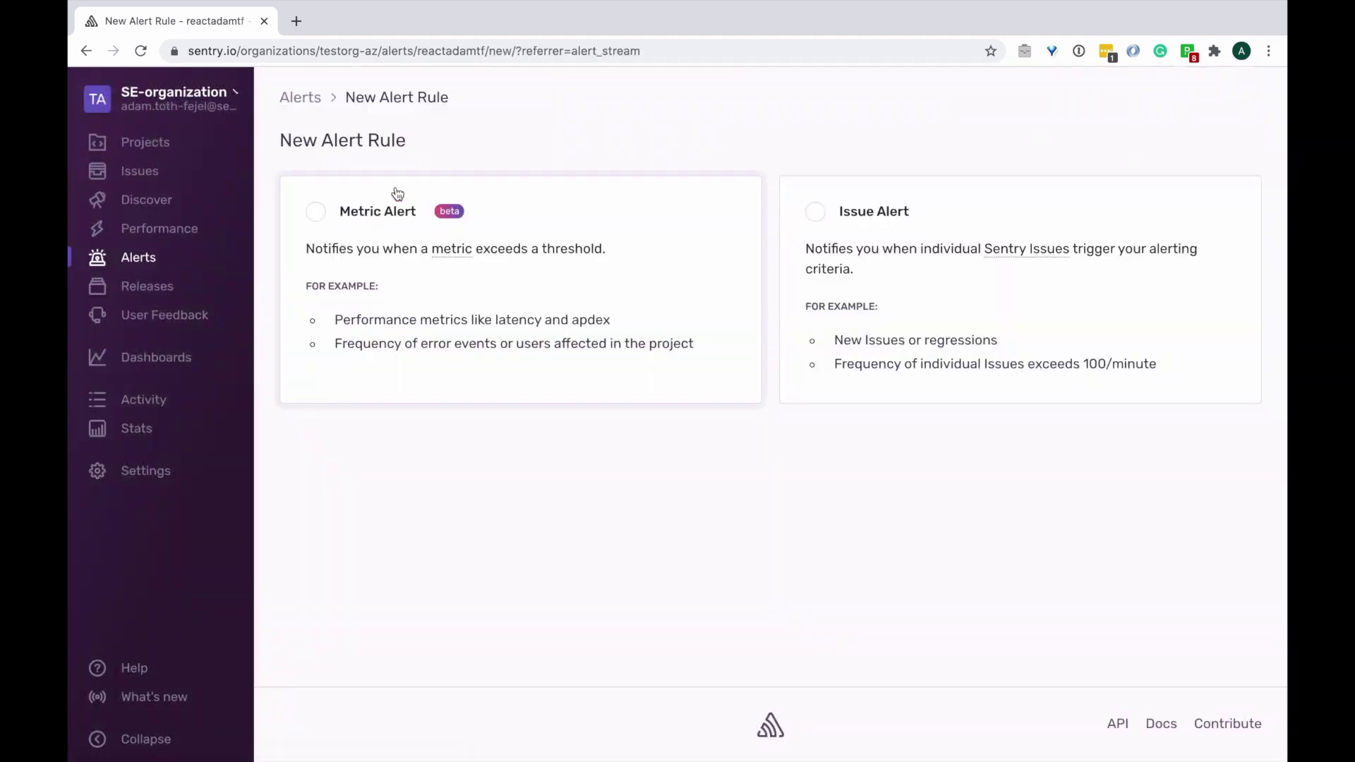
click(320, 215)
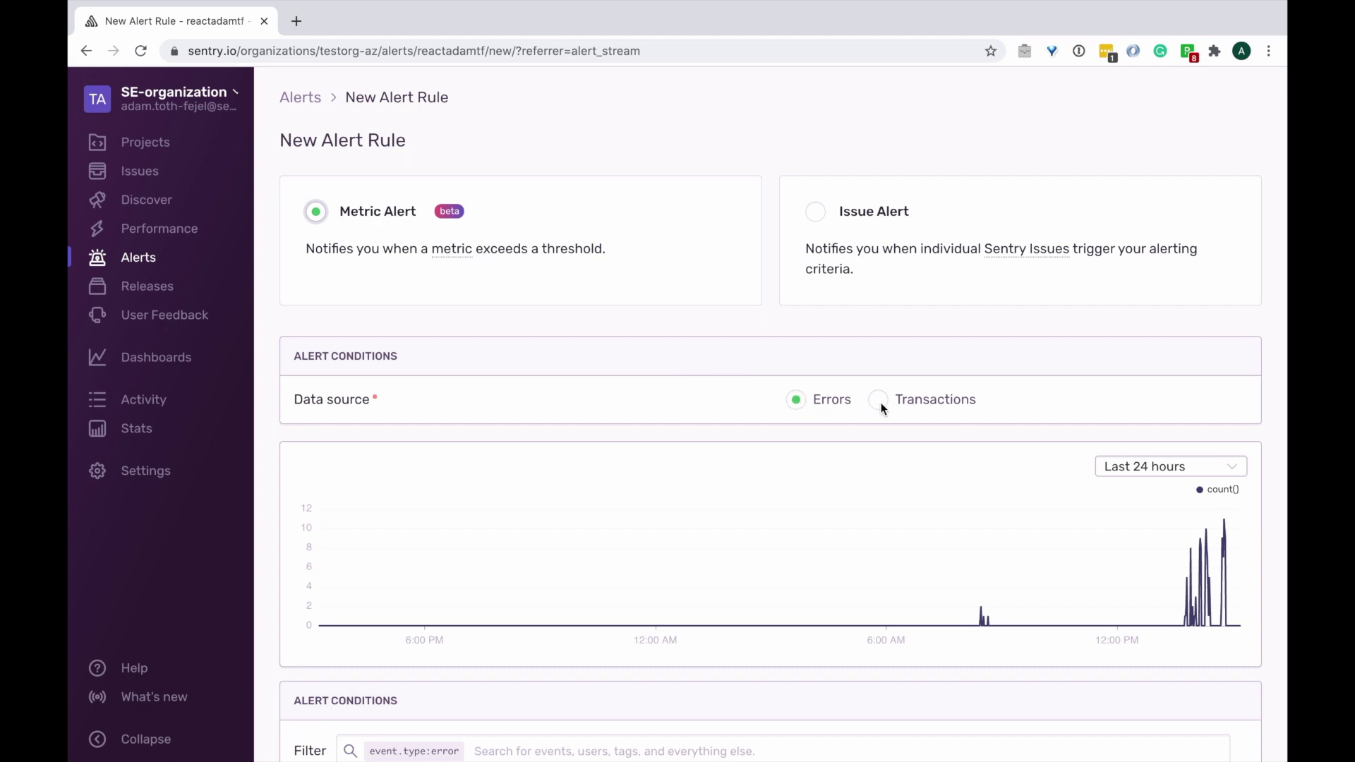
Filter the alert's error events by customerType:enterprise.
scroll(881, 410, down, 3)
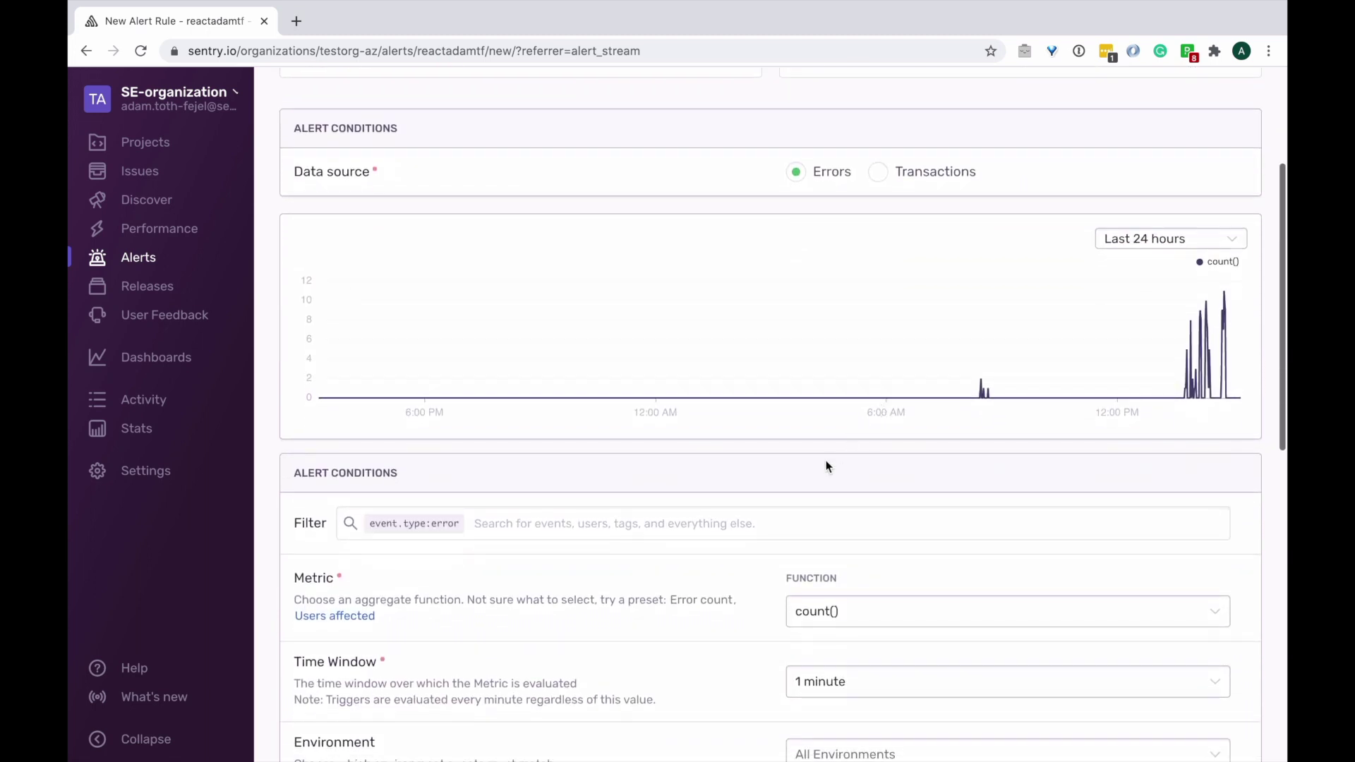
click(768, 523)
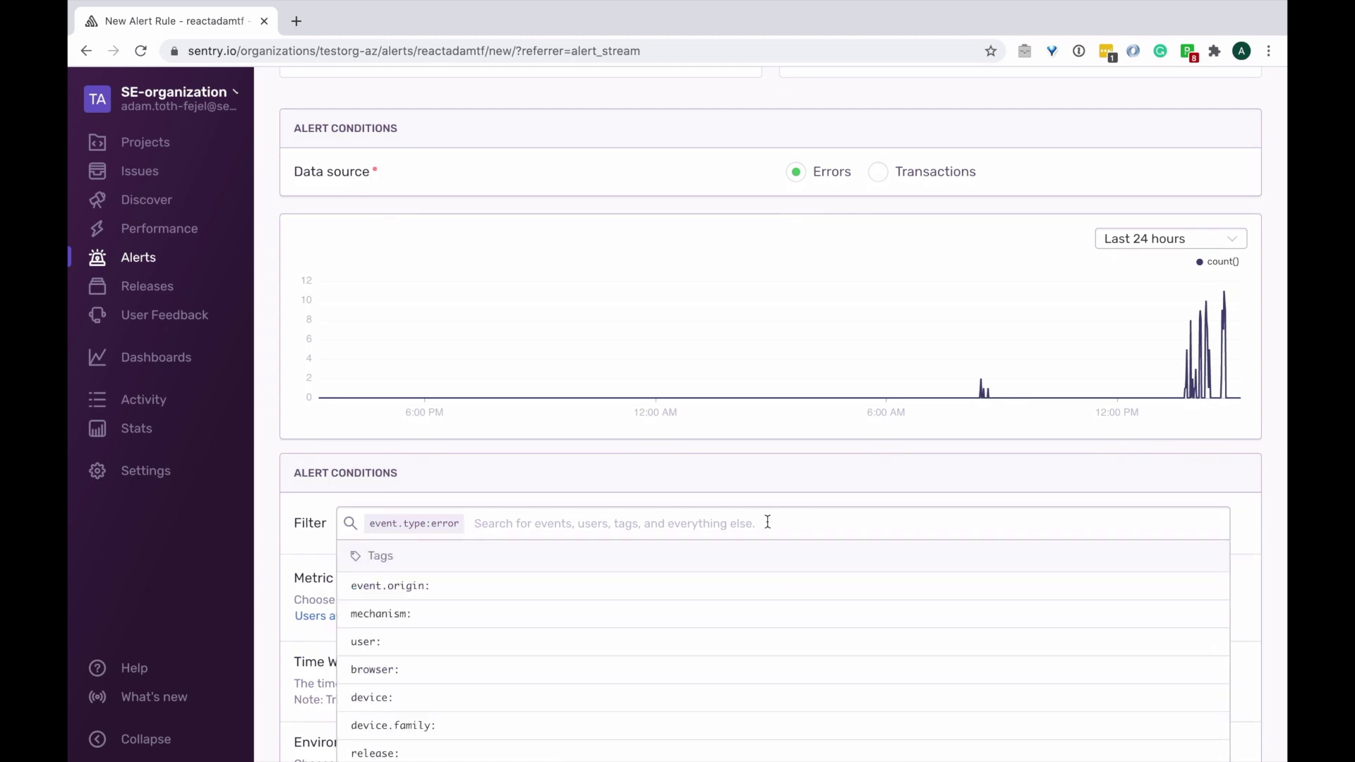
text(customer)
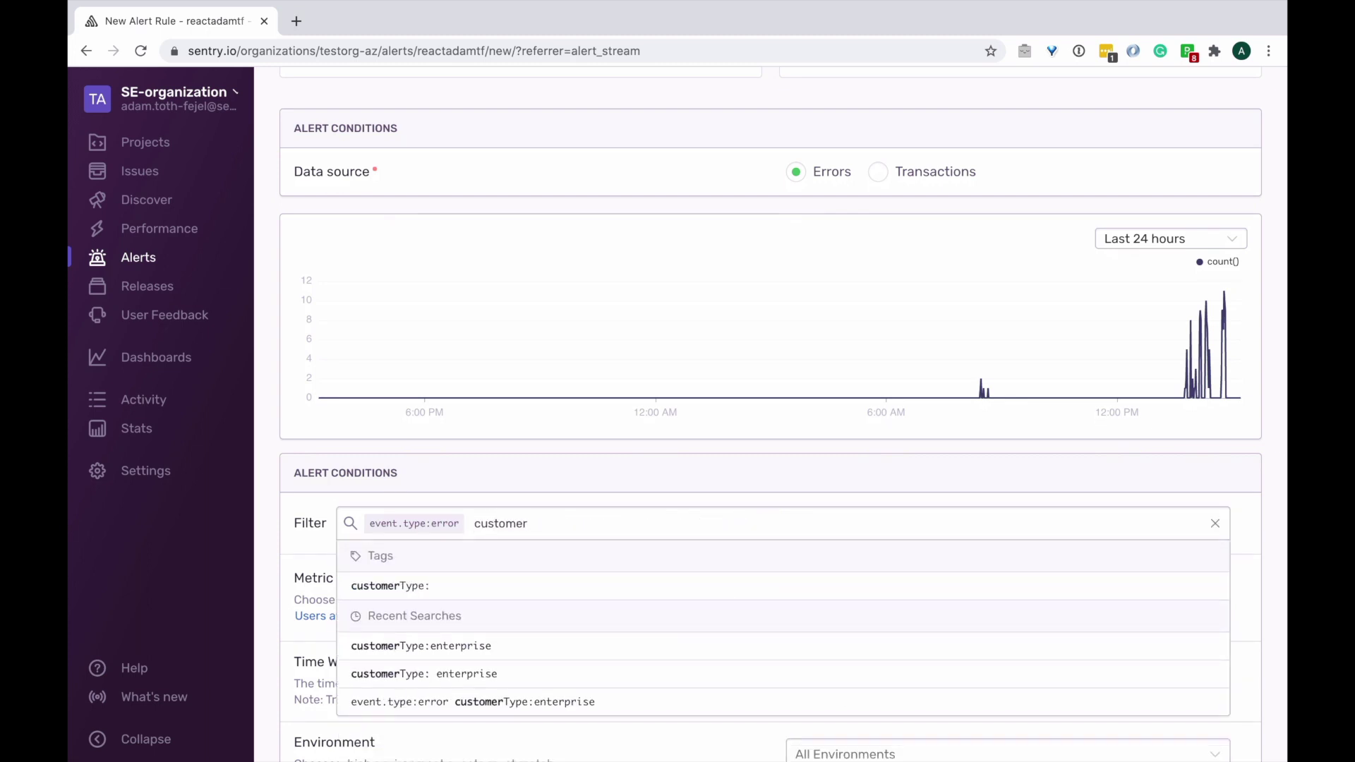
key(Return)
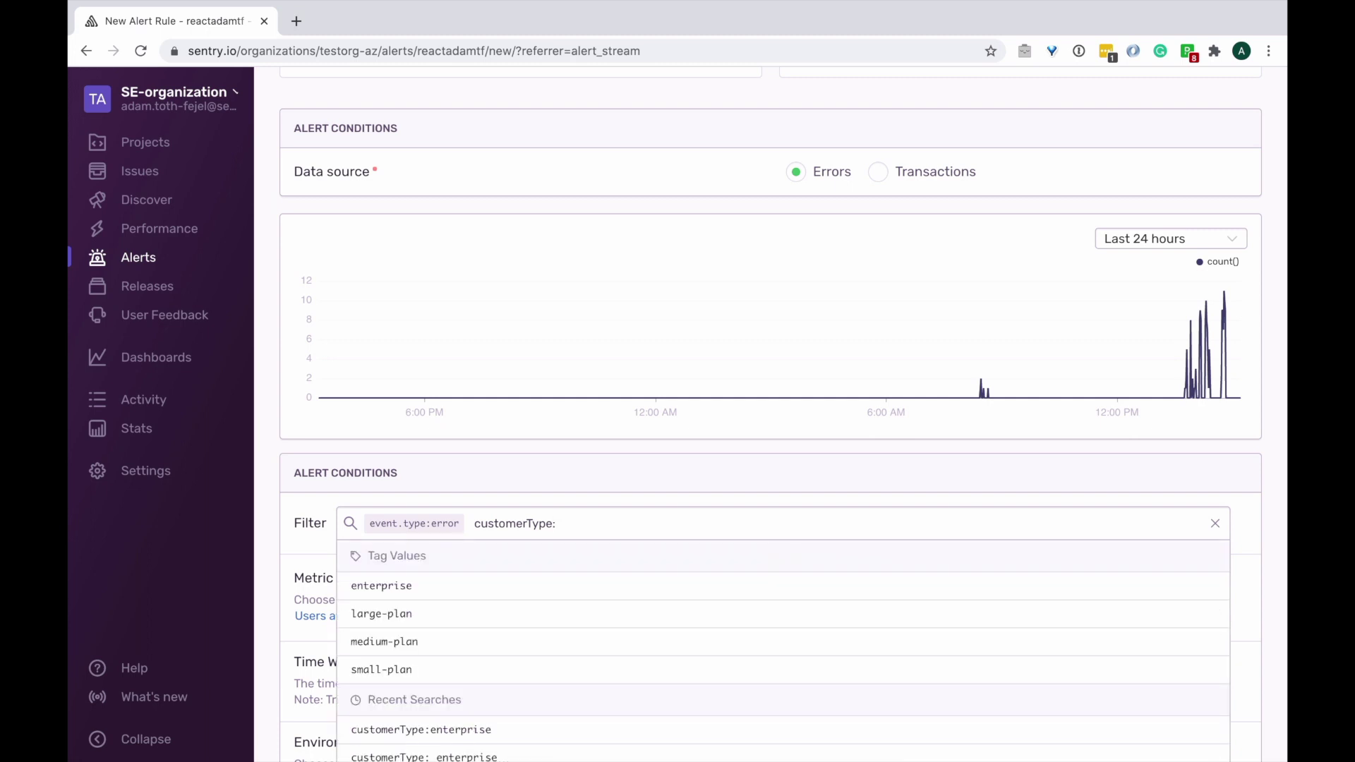
key(Return)
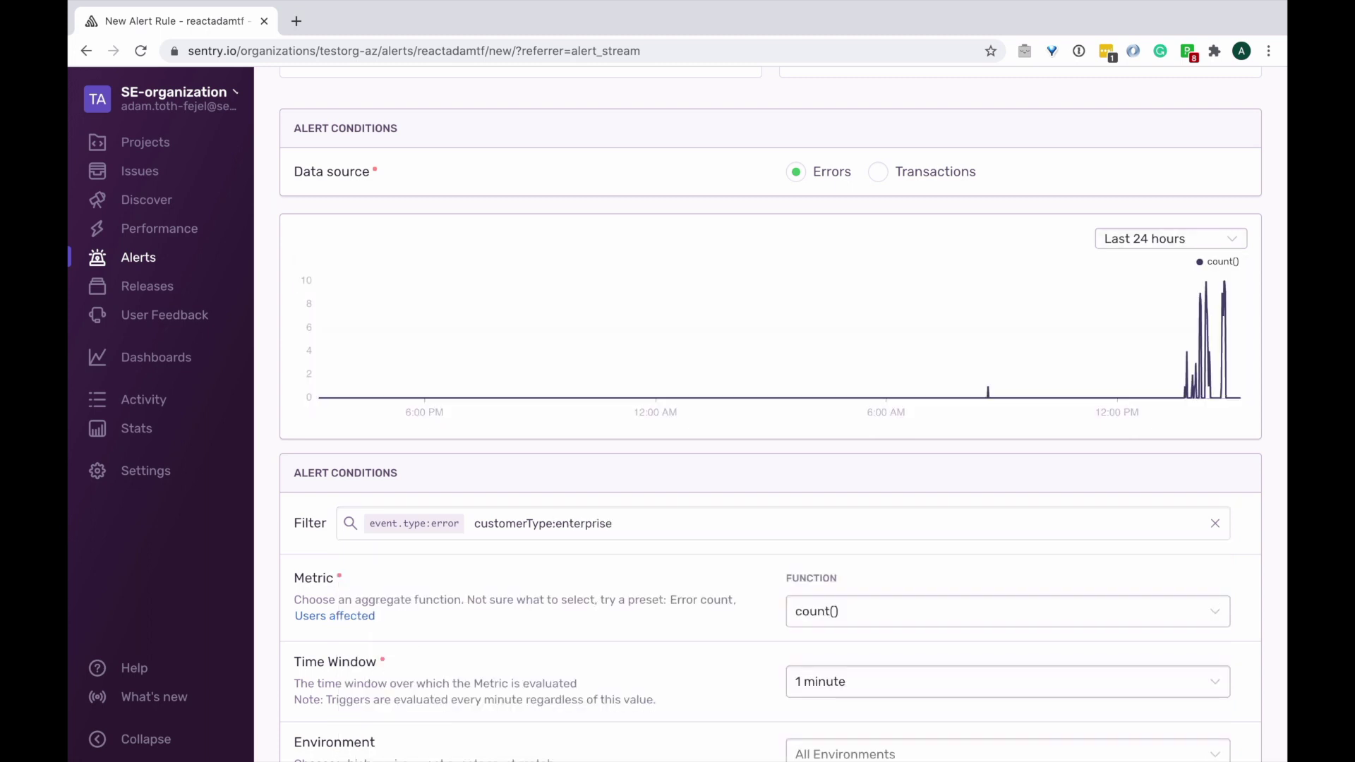
Set the alert's time window to 5 minutes, keeping count() as the metric function and All Environments as the environment.
scroll(797, 555, down, 2)
click(803, 536)
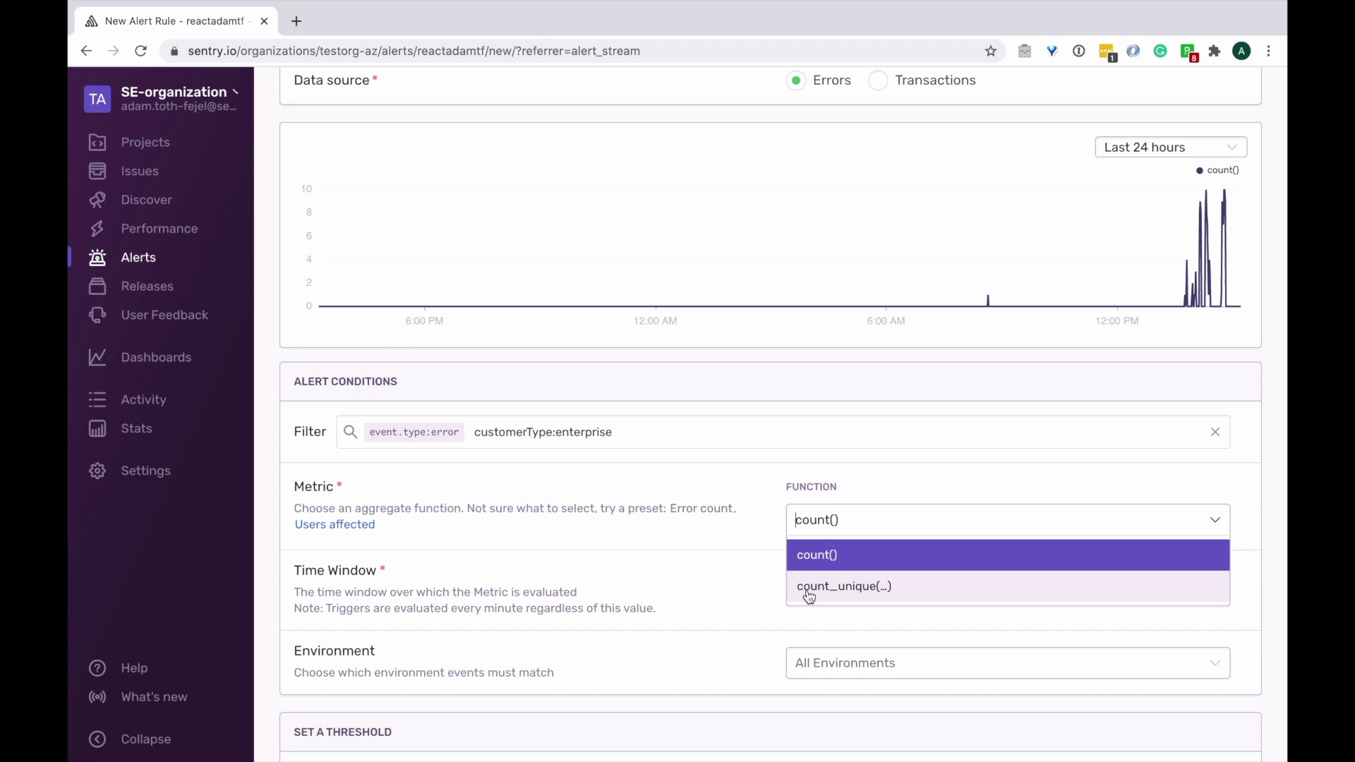
click(810, 562)
scroll(810, 566, down, 1)
click(811, 566)
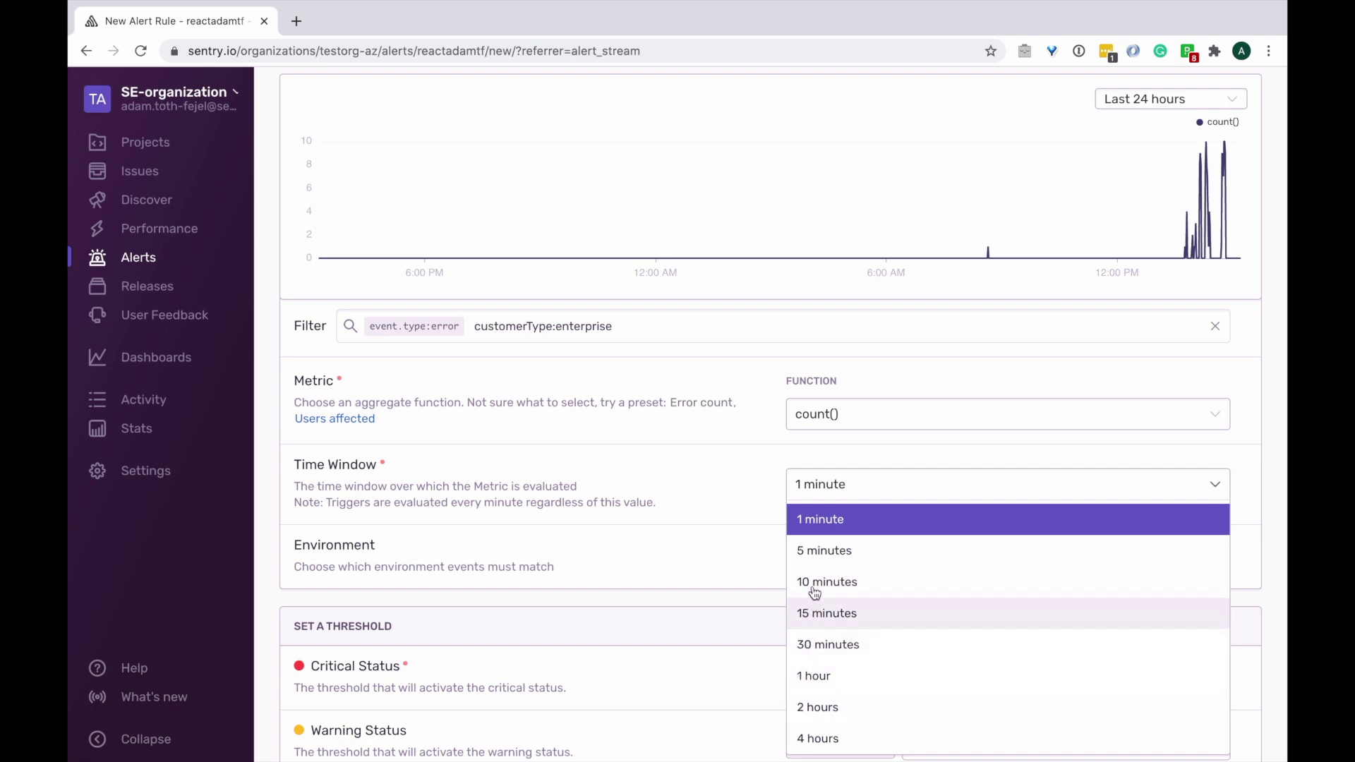
click(820, 551)
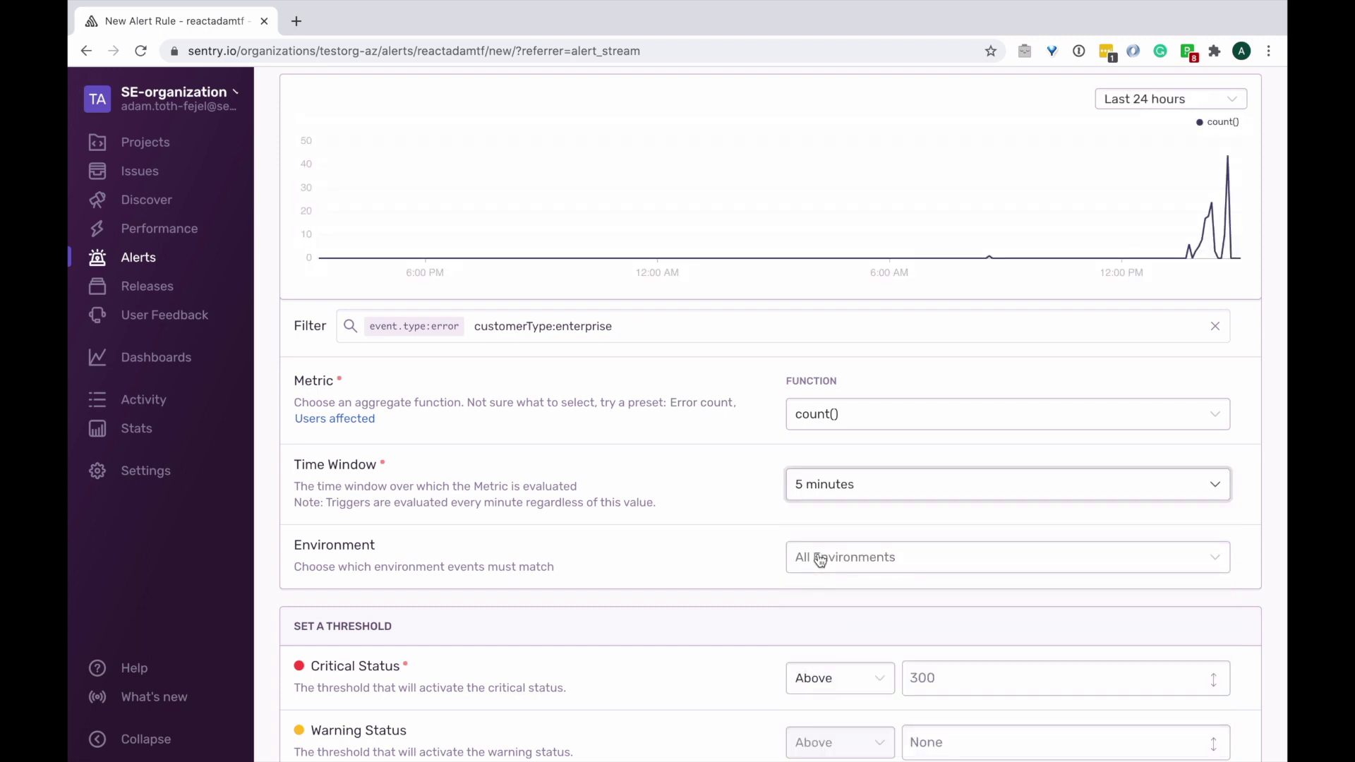
click(821, 561)
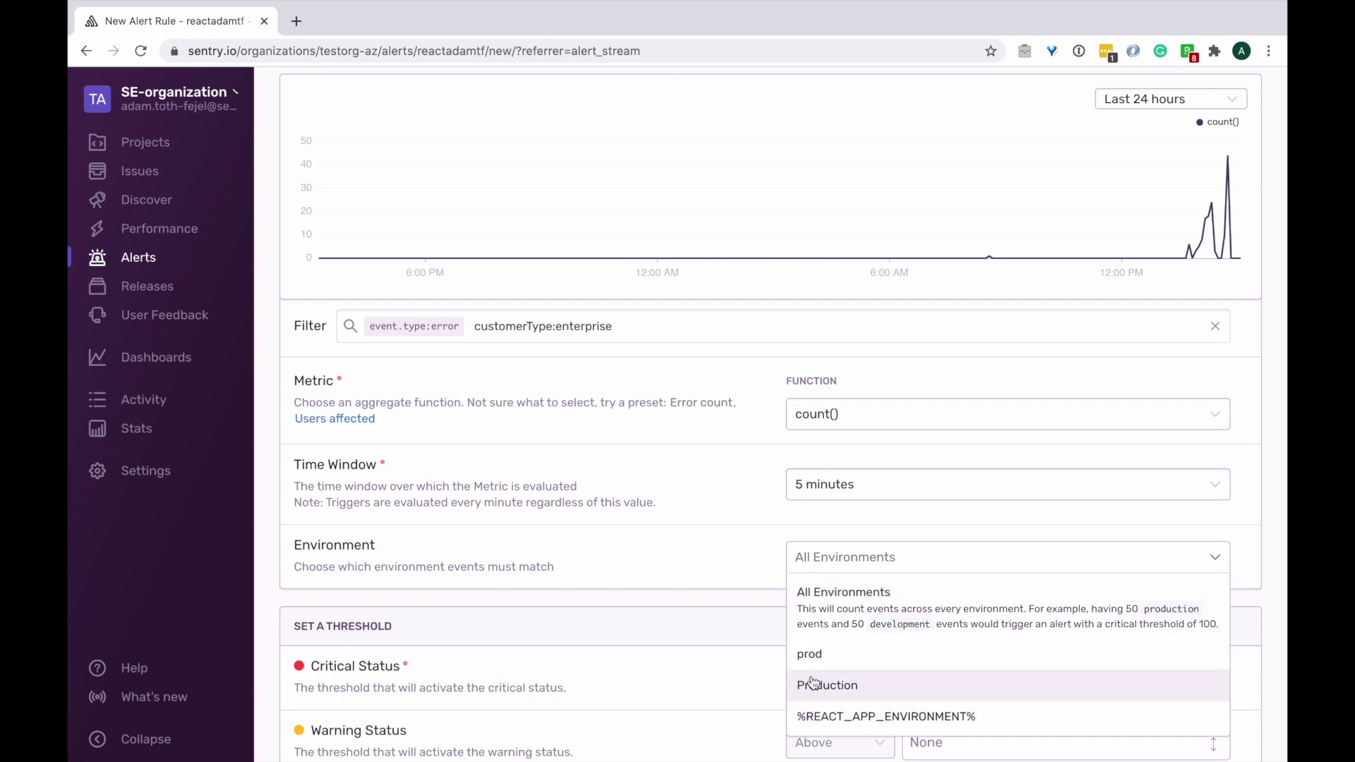
click(821, 619)
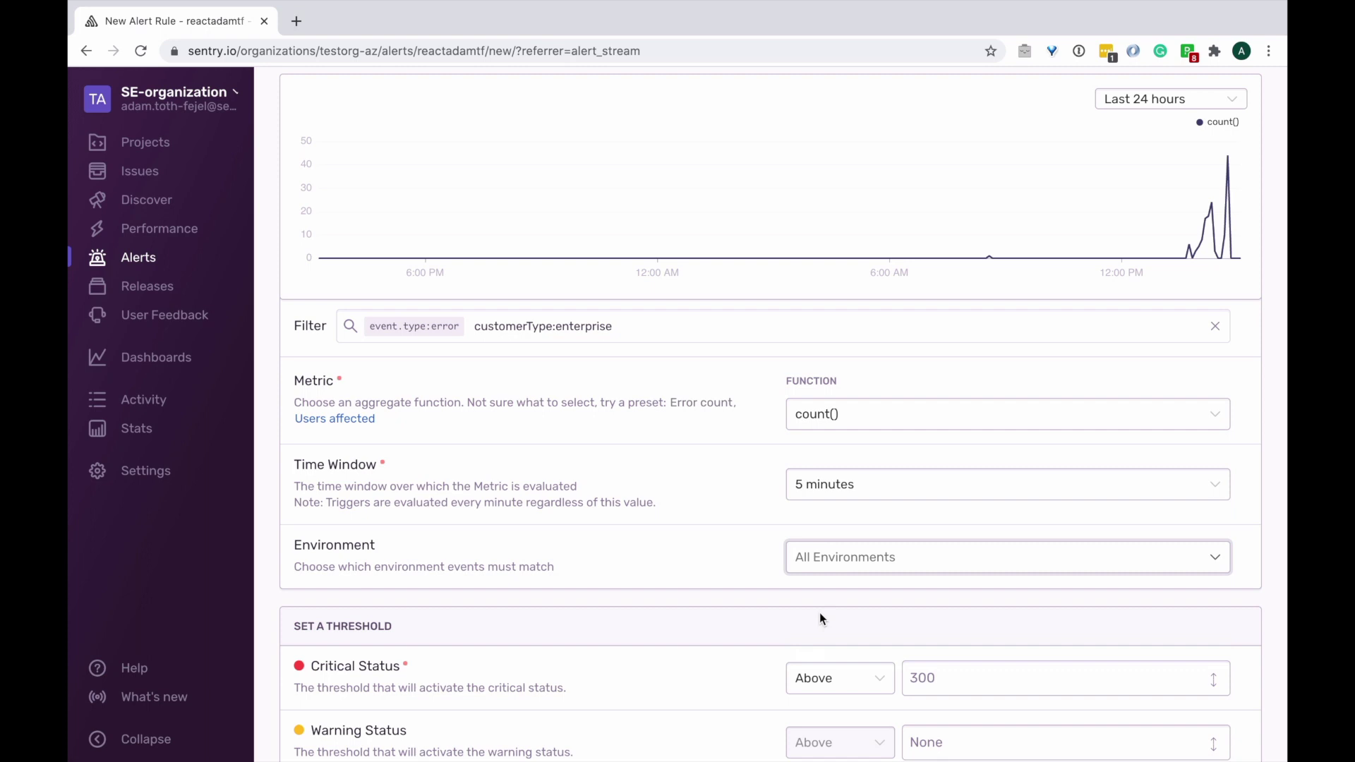
Set the alert thresholds to above 20 for critical, above 10 for warning and below 5 for resolved.
scroll(820, 616, down, 2)
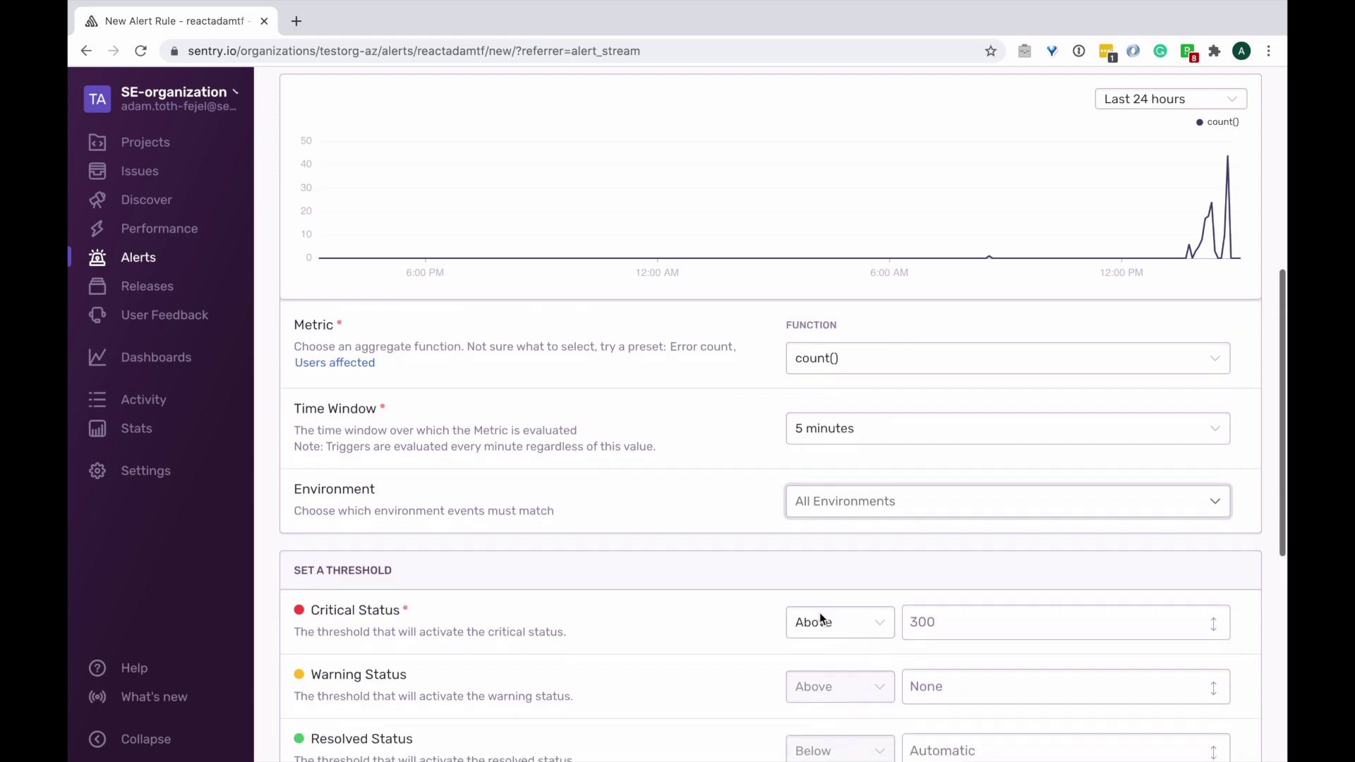
scroll(819, 613, down, 1)
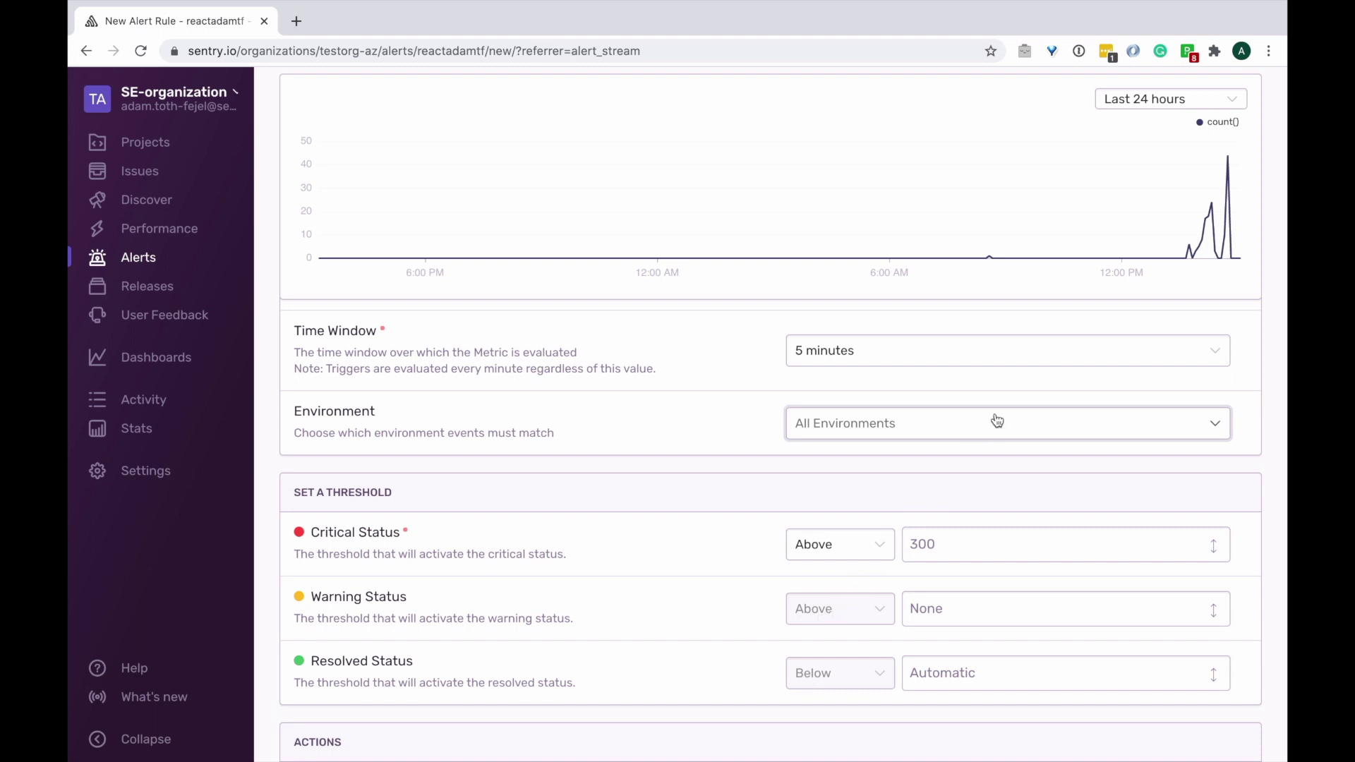
mouse_move(1209, 210)
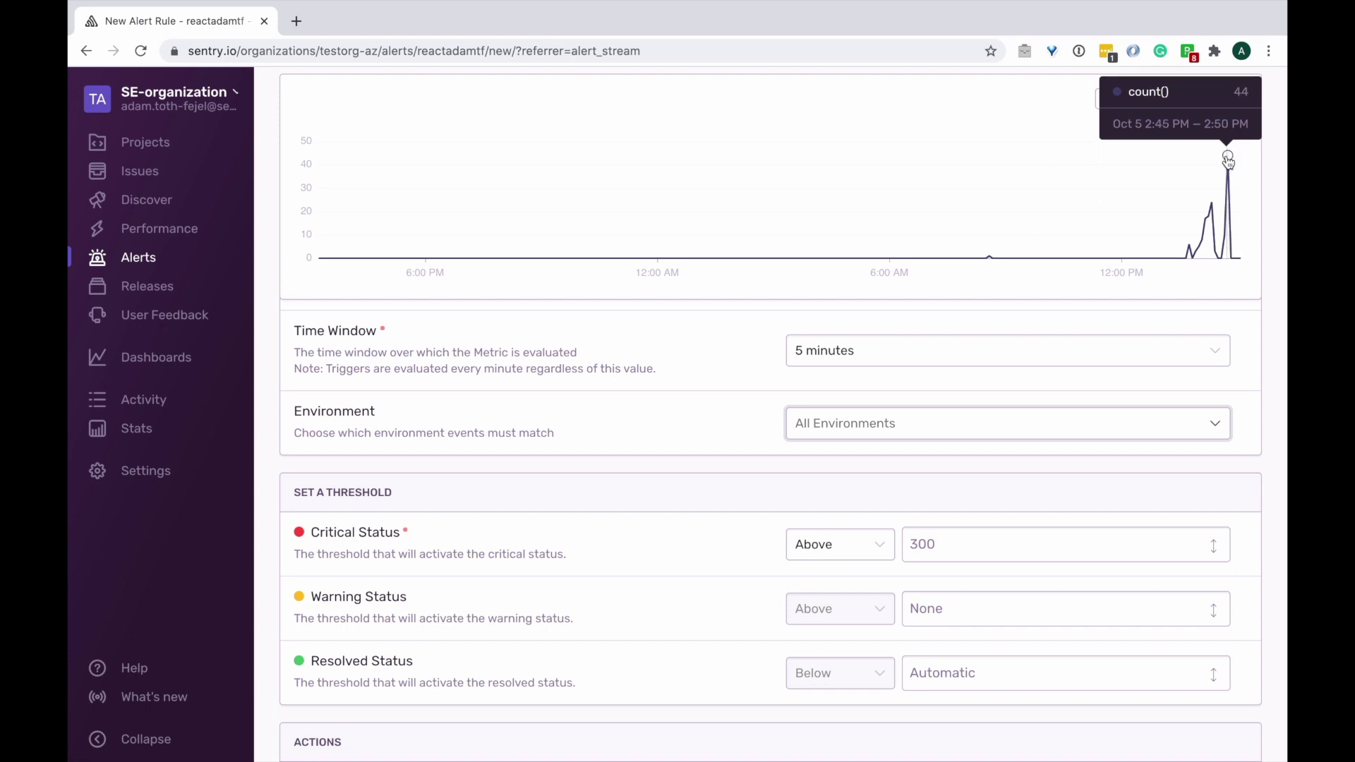
click(1028, 542)
text(20)
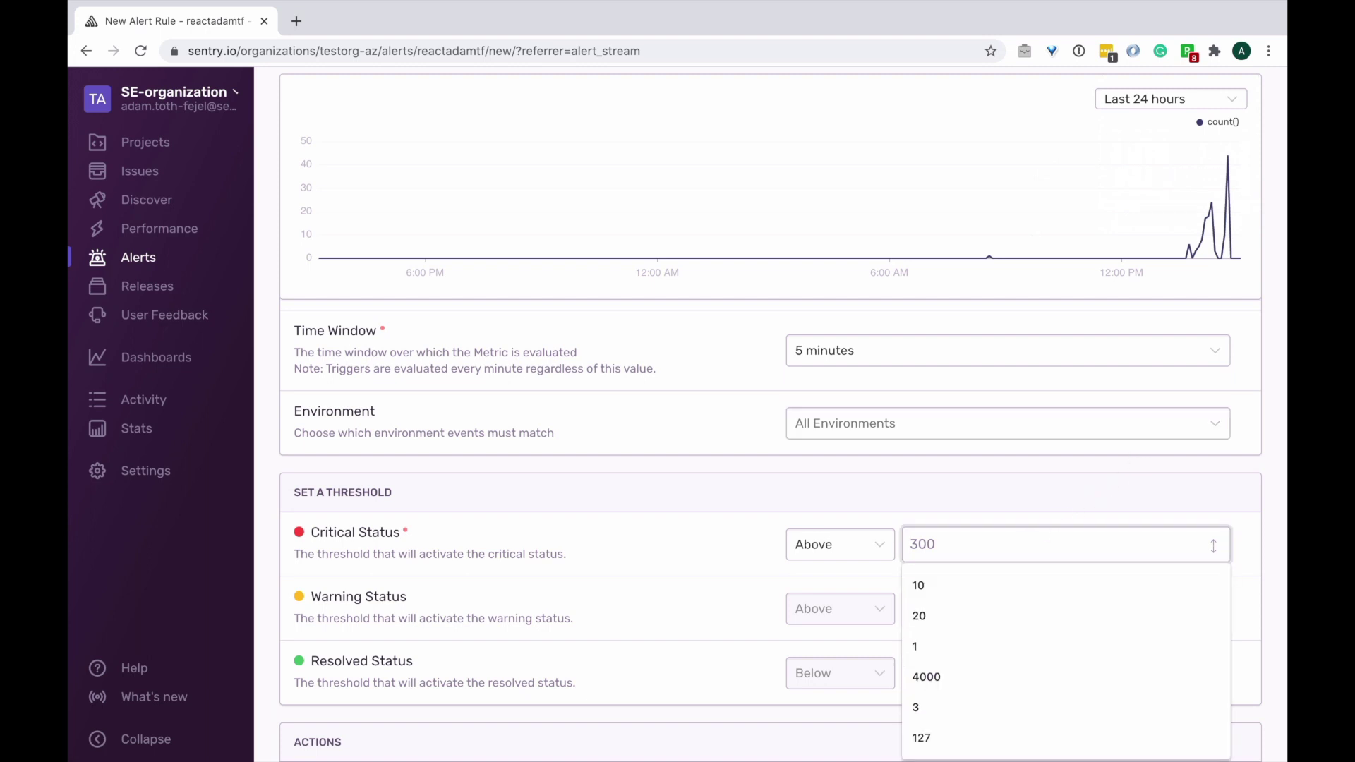
click(980, 607)
text(10)
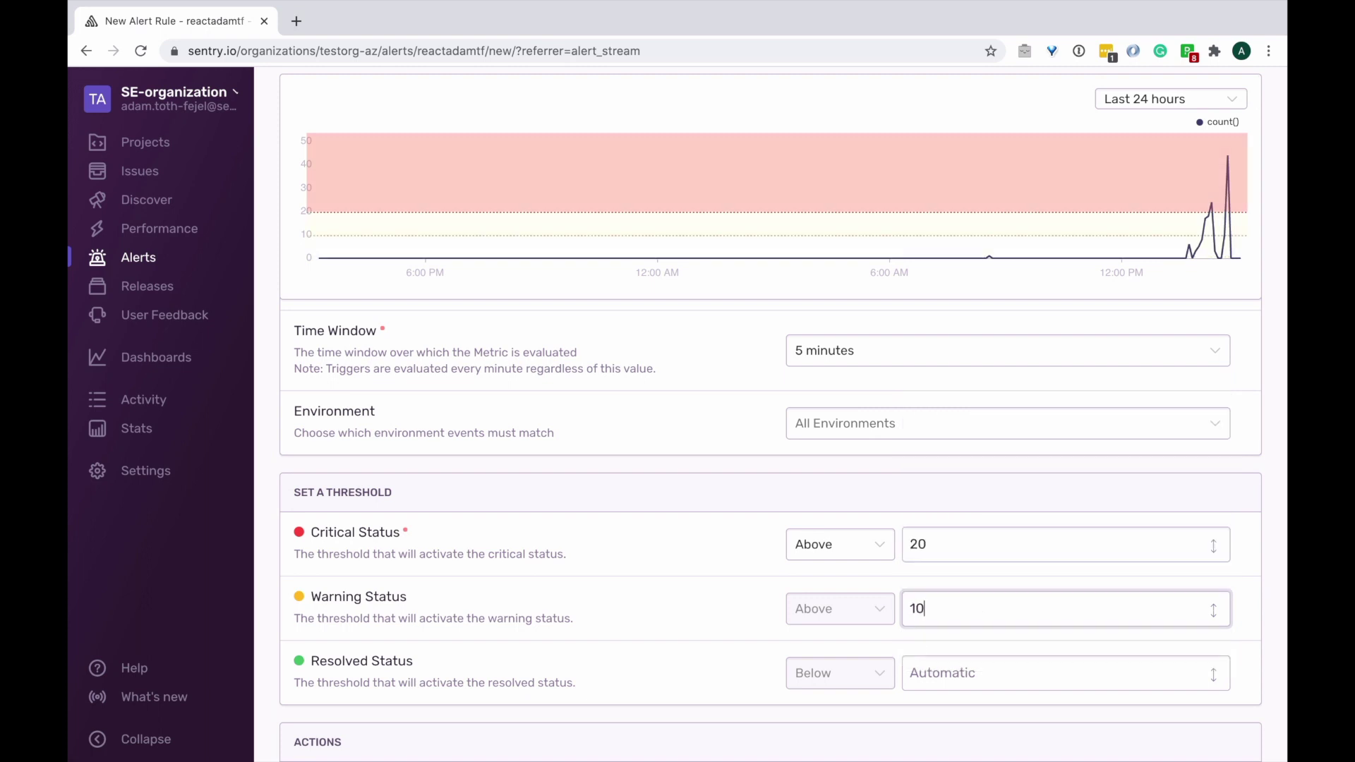
click(951, 674)
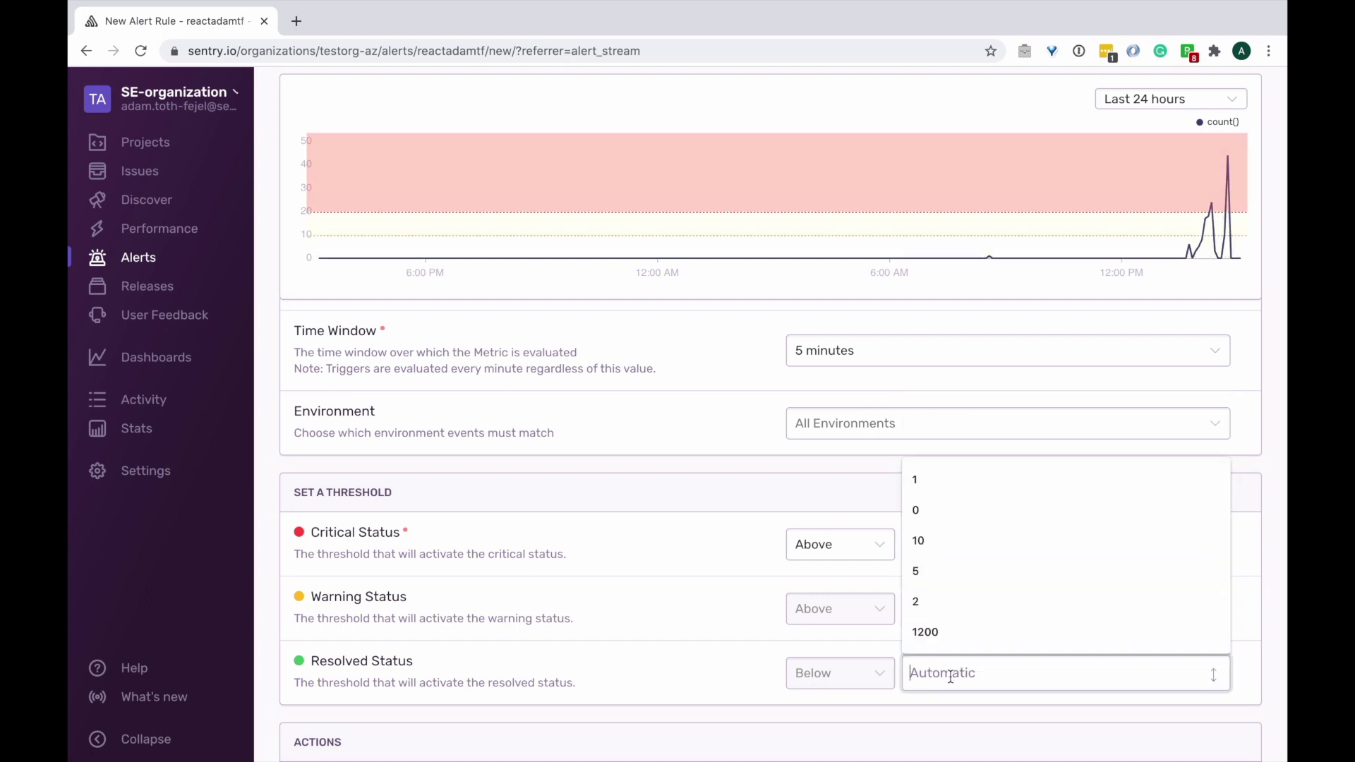
text(5)
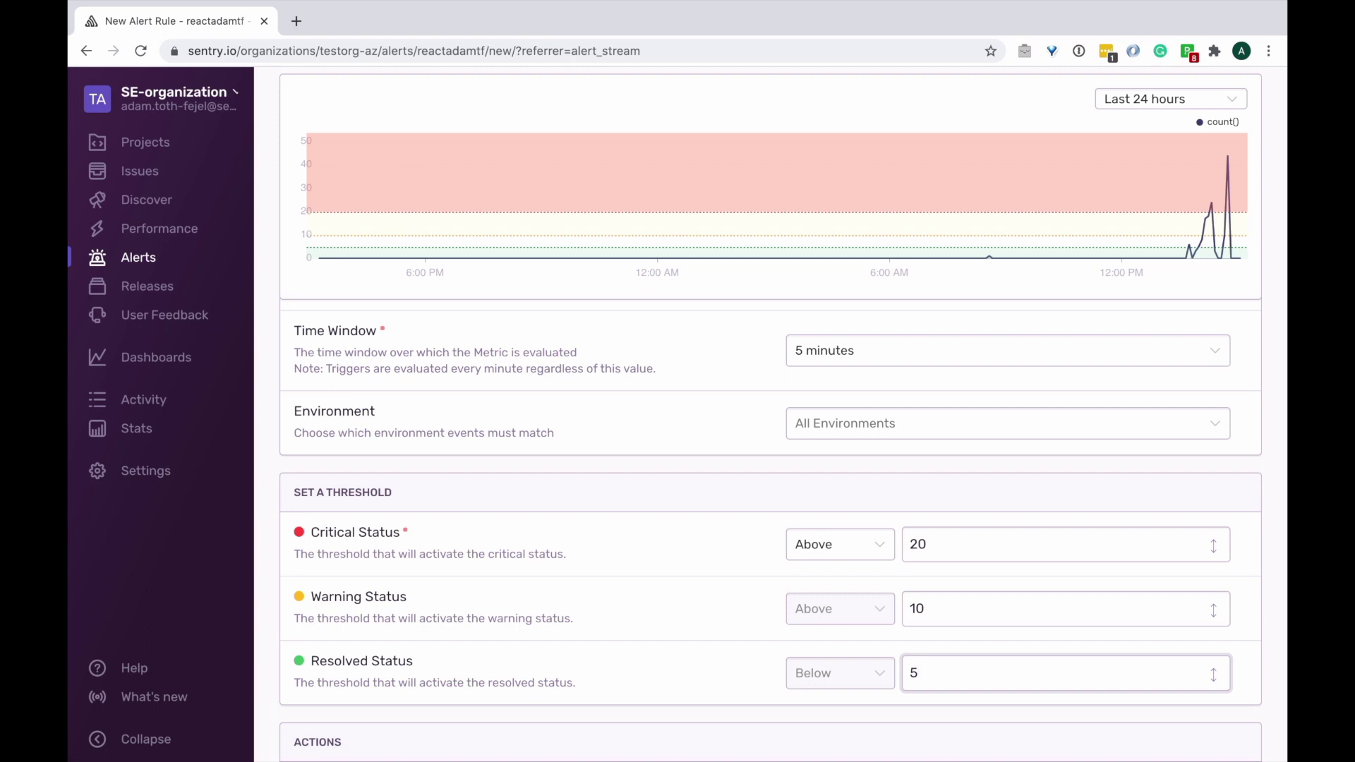
mouse_move(955, 258)
Add a Critical Status action that notifies the first SE Team service through Pagerduty - sentry-test.
scroll(773, 573, down, 1)
scroll(773, 573, down, 5)
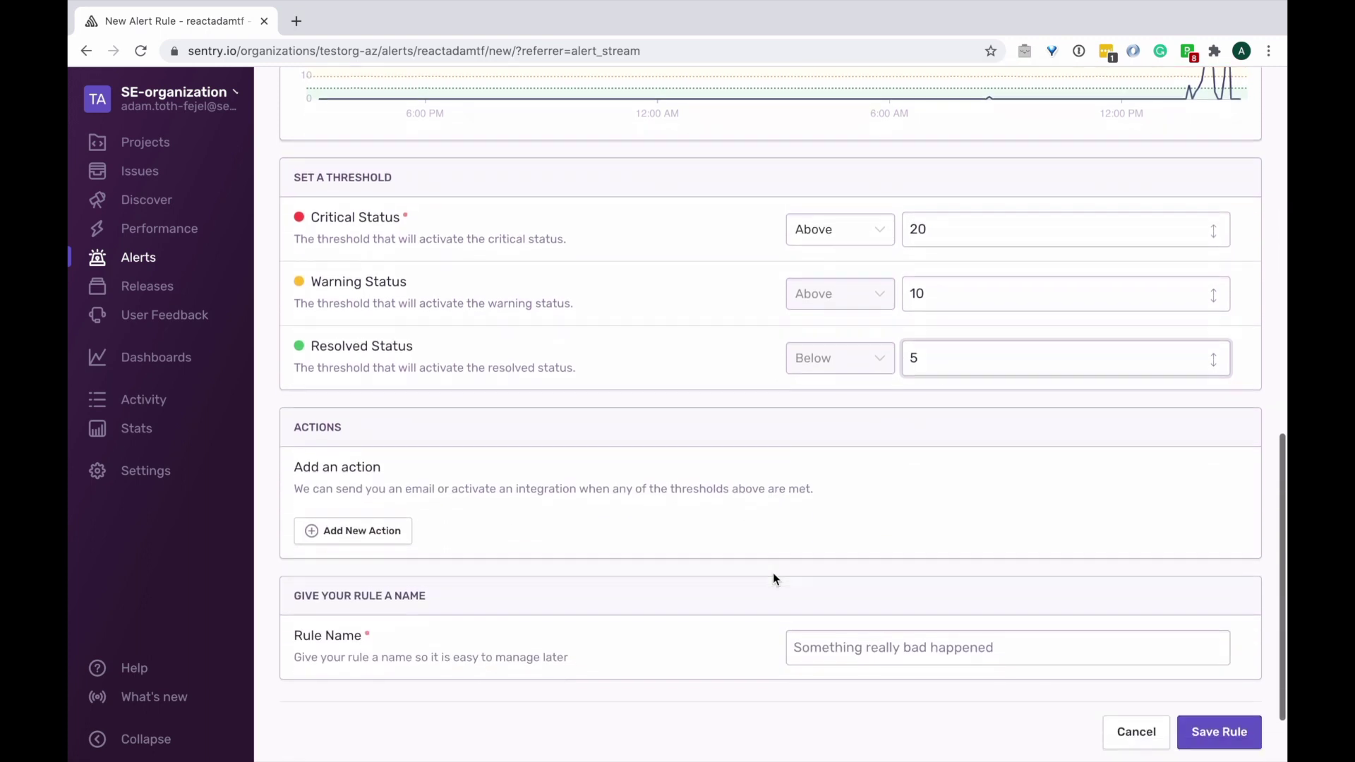
click(398, 539)
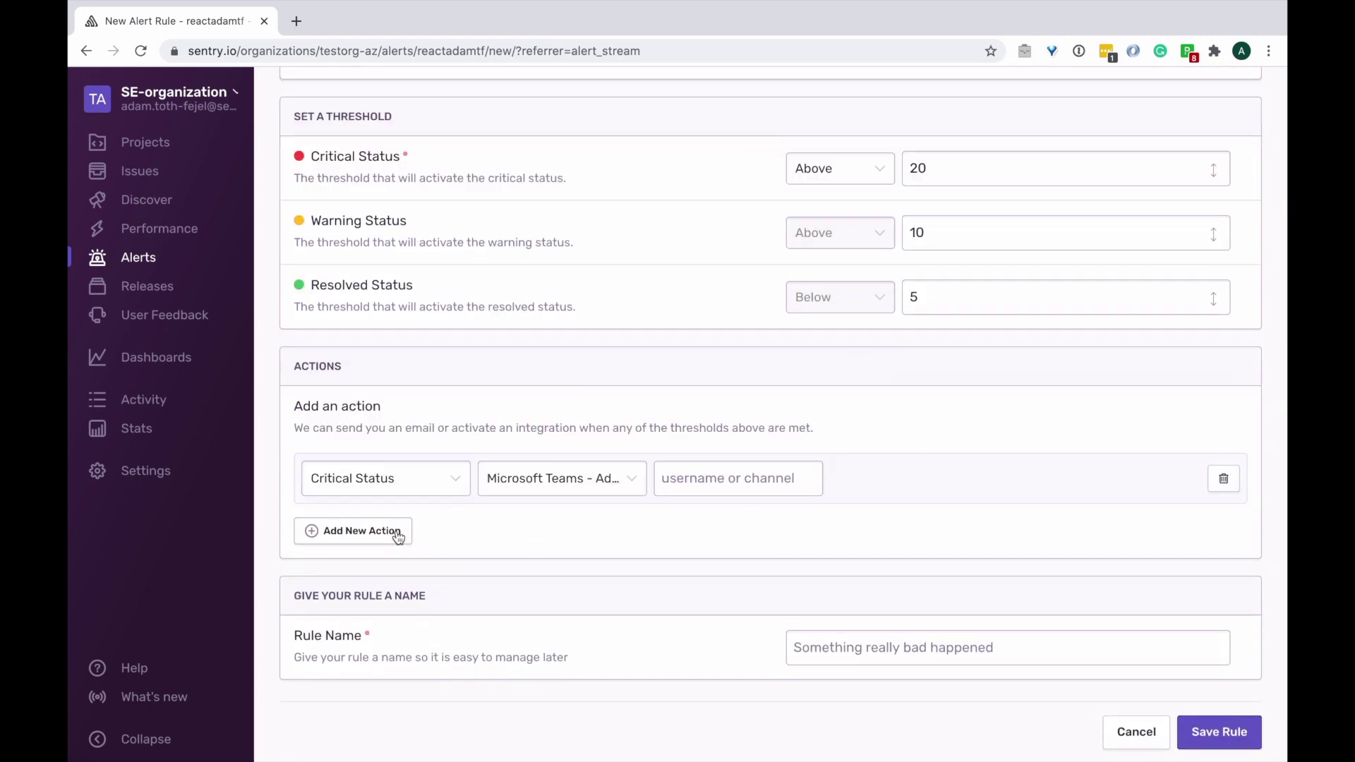
click(506, 483)
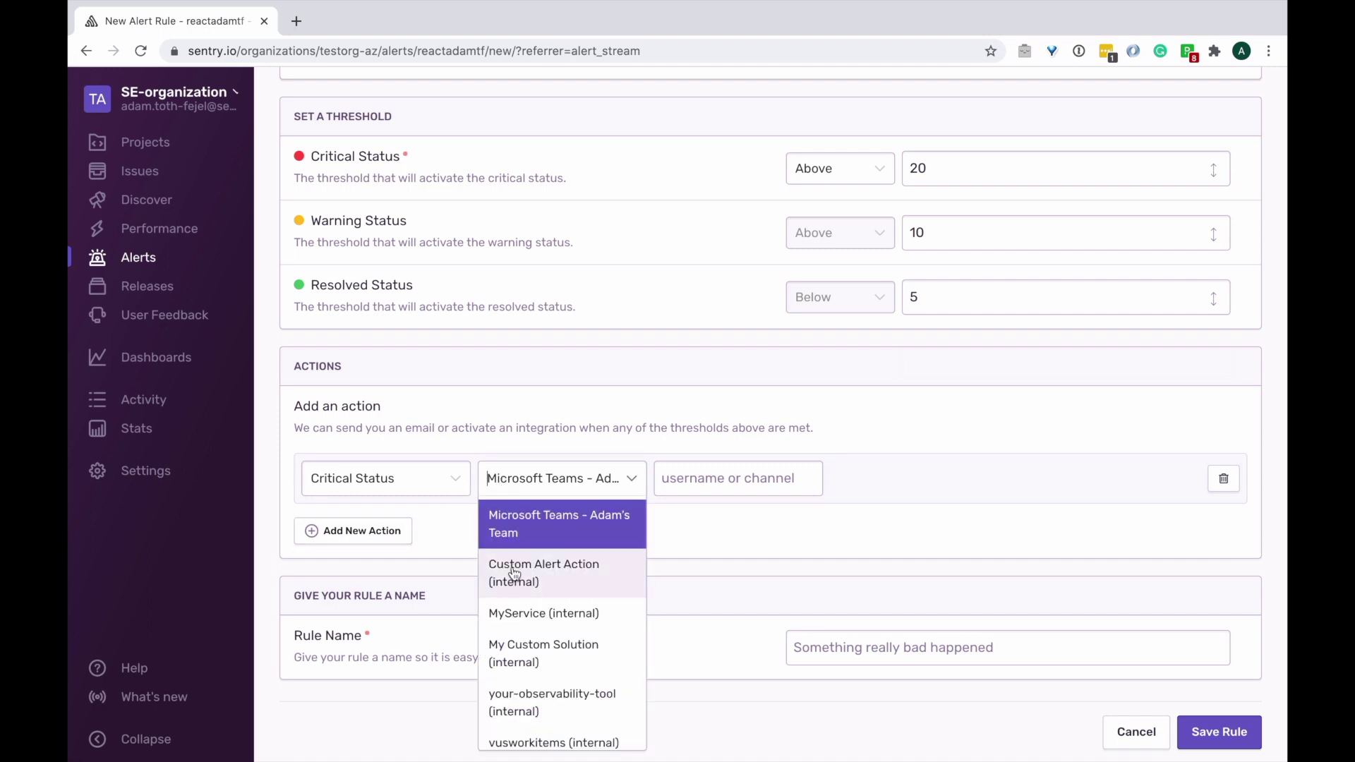
scroll(528, 500, down, 2)
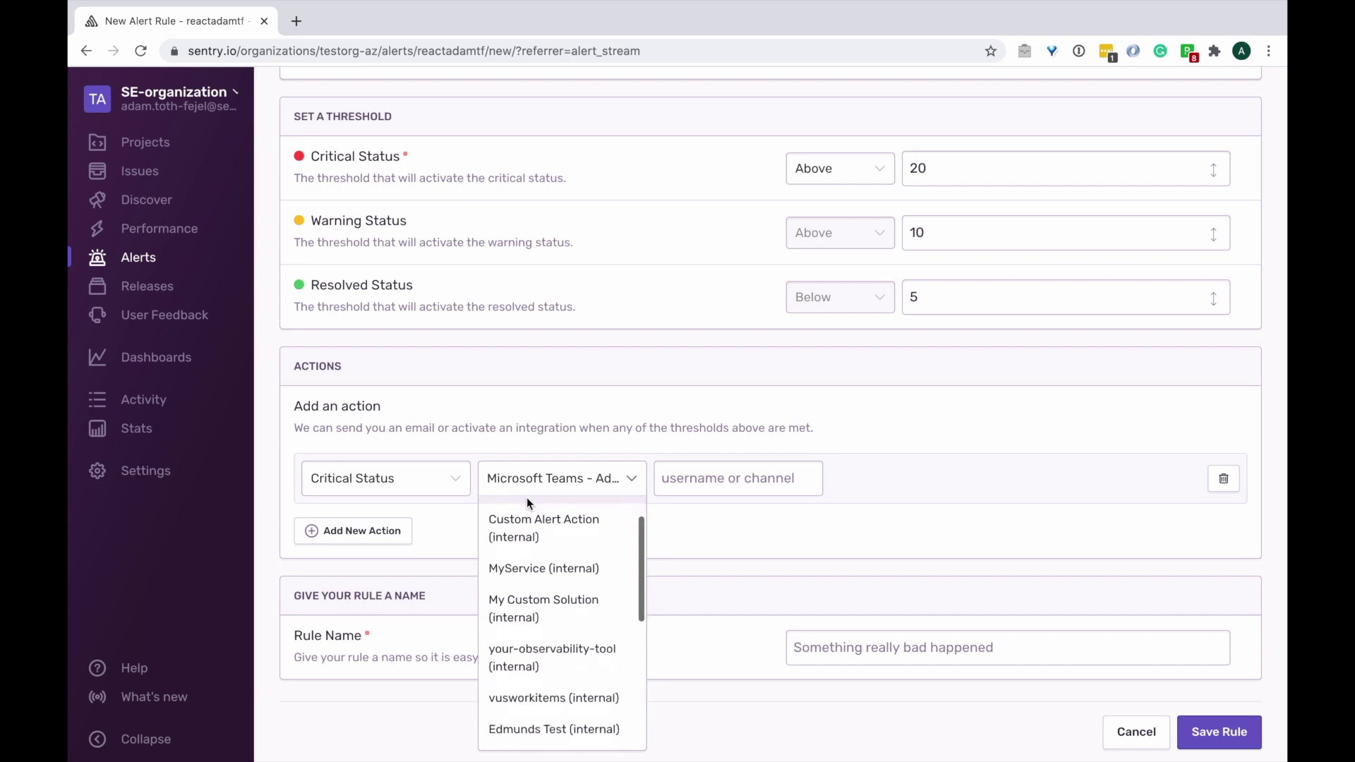
scroll(527, 500, down, 4)
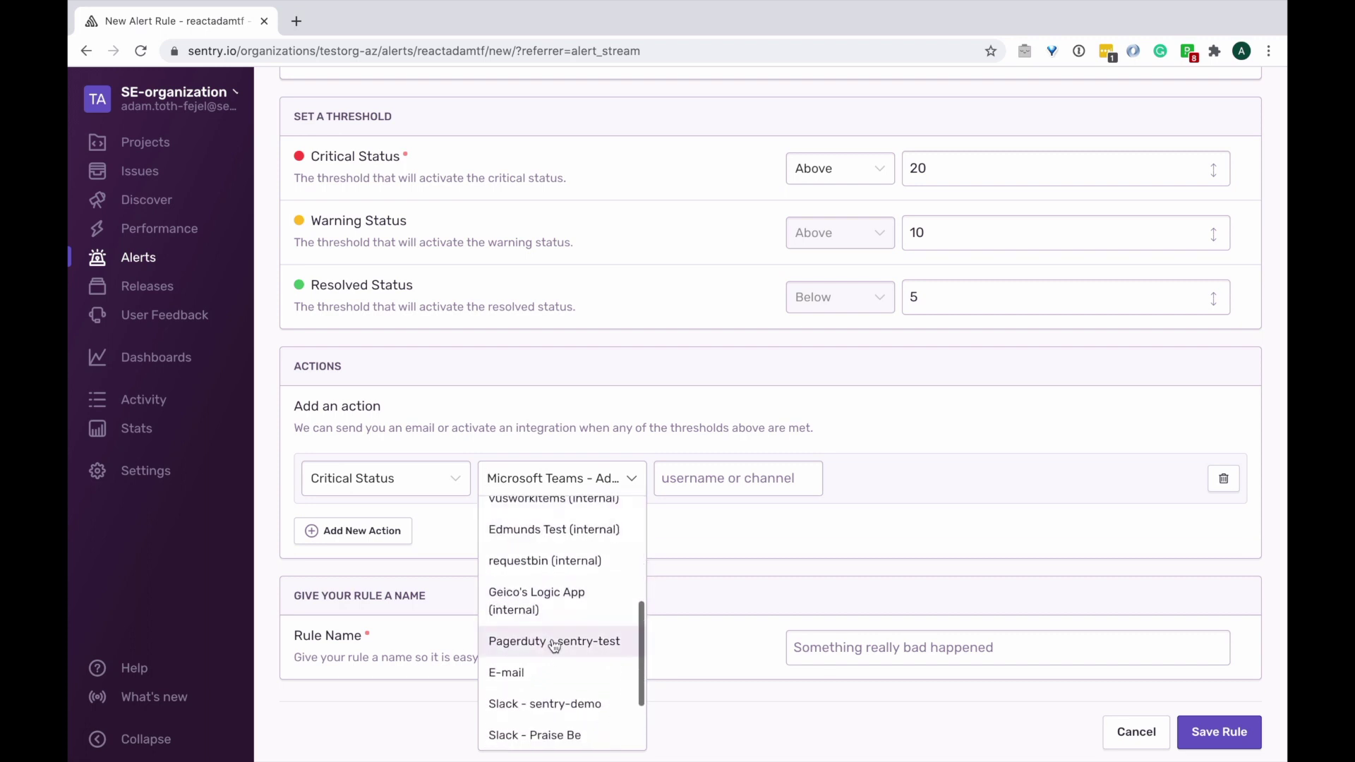
click(553, 641)
click(694, 485)
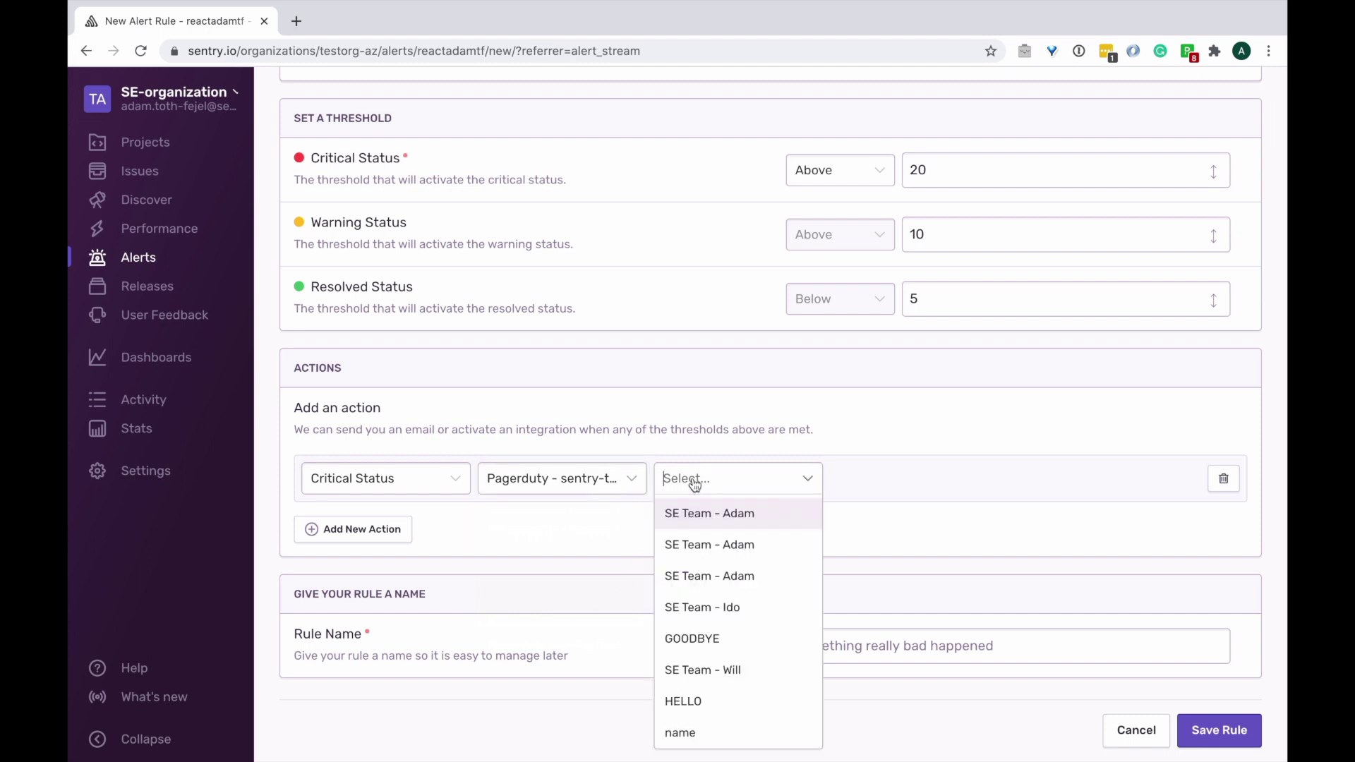
click(691, 512)
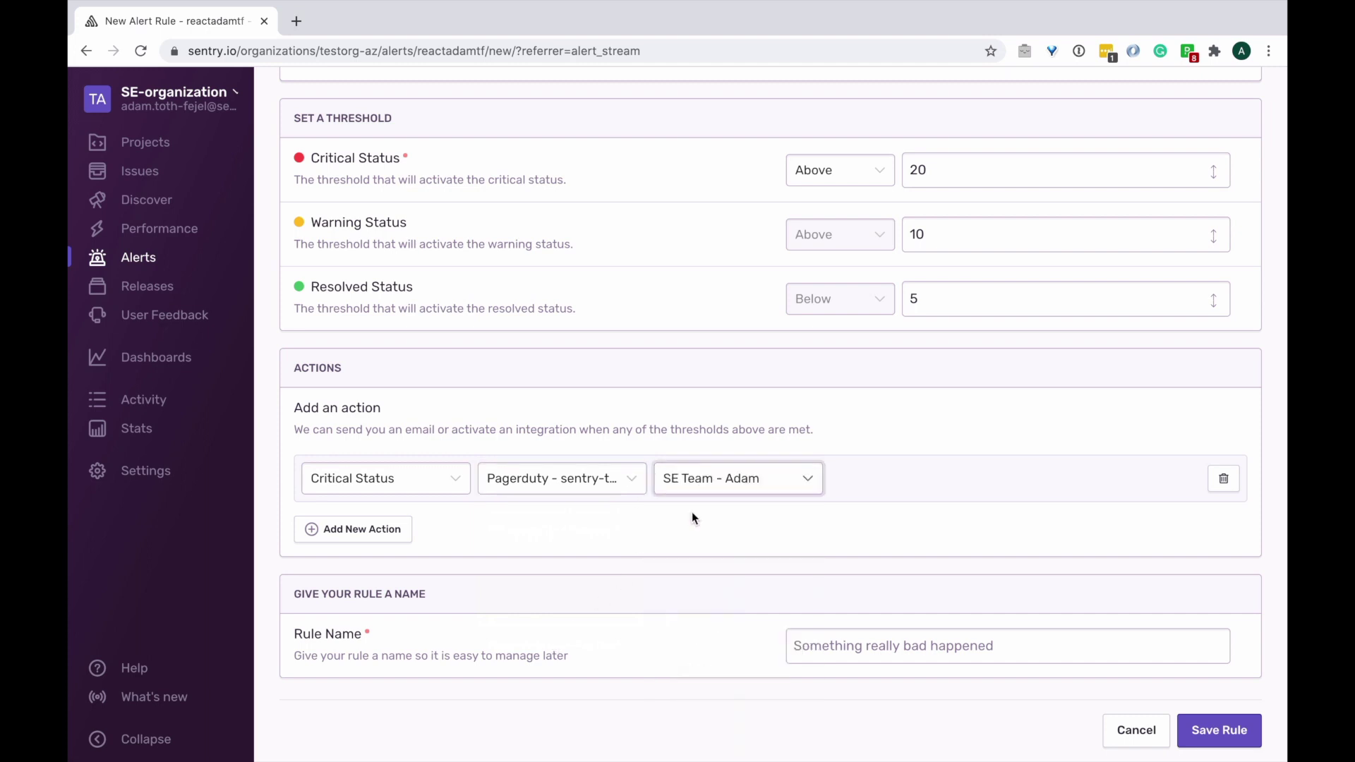
Add a second action that sends Warning Status alerts to the Slack channel #sentrynotifications.
click(396, 530)
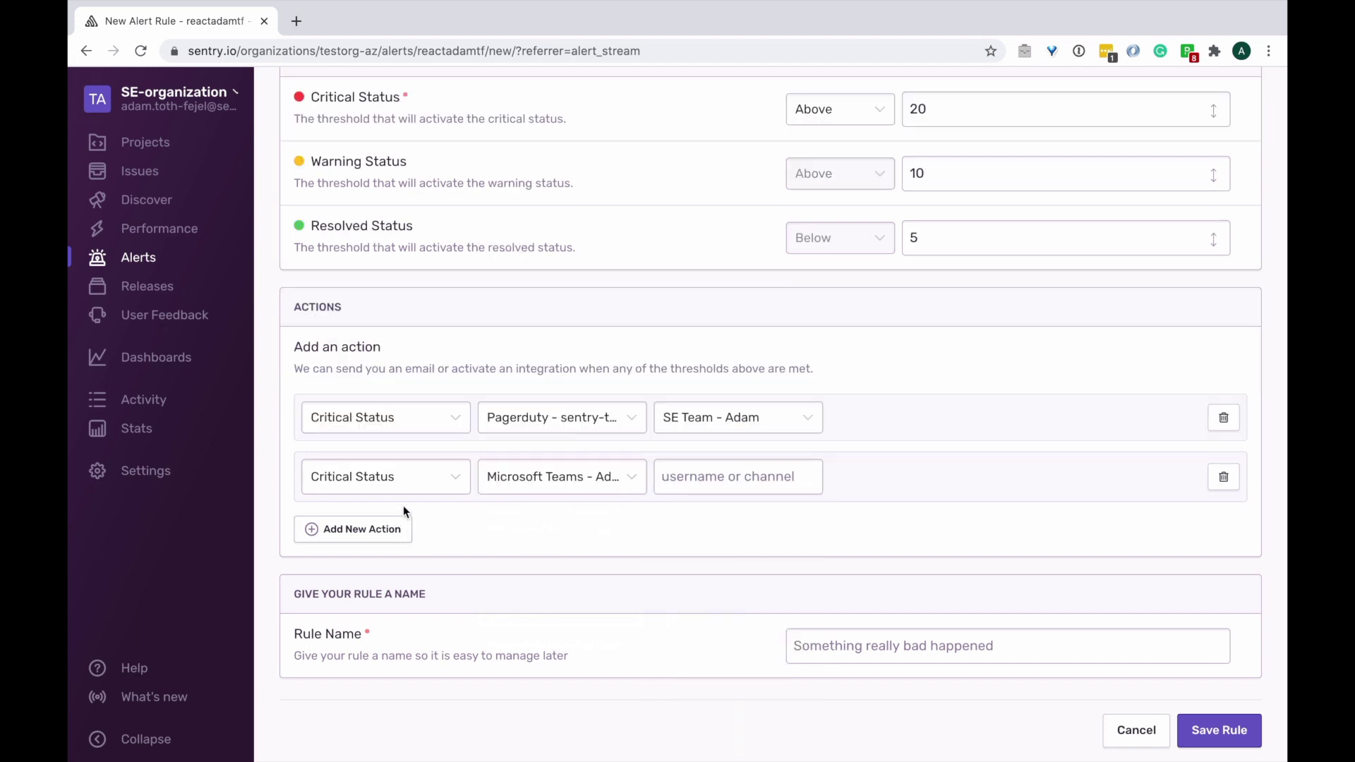
click(410, 481)
click(391, 547)
click(492, 486)
scroll(504, 641, down, 4)
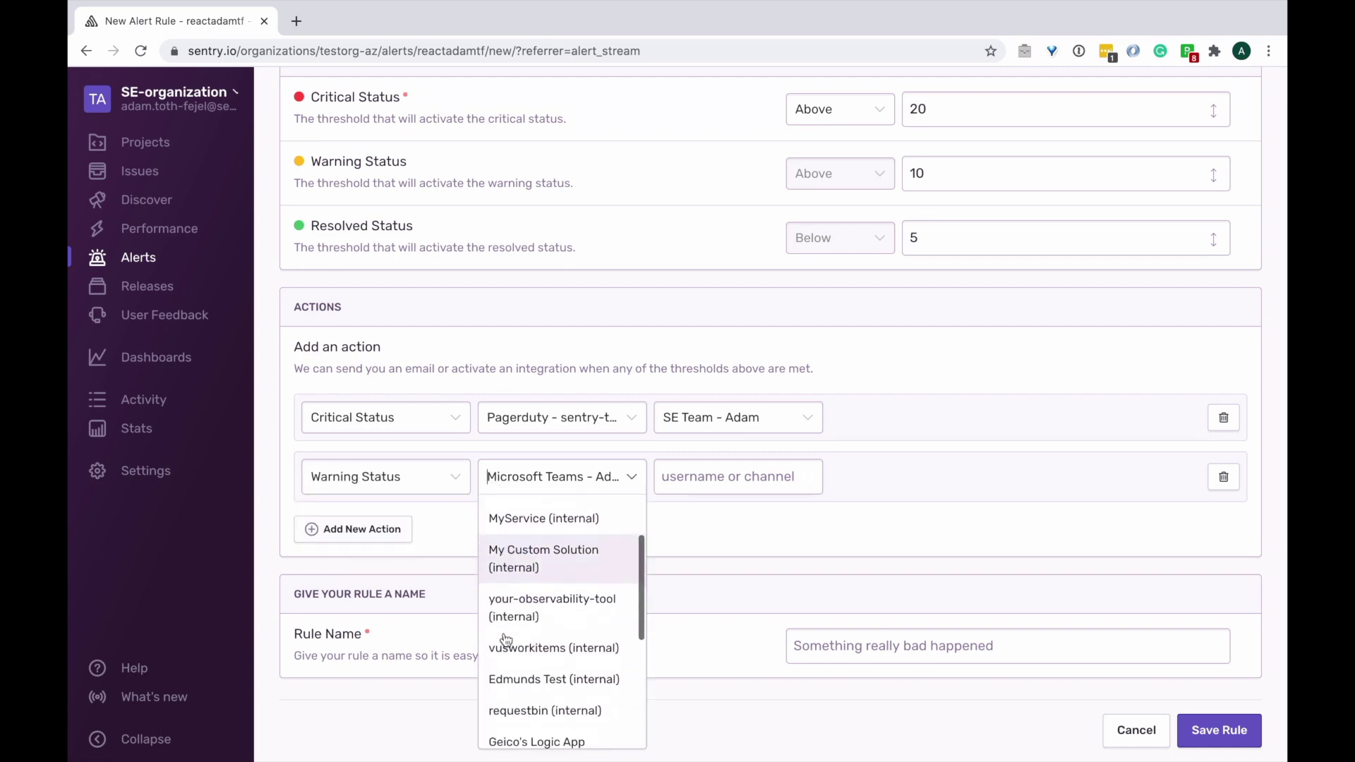
scroll(505, 639, down, 5)
click(527, 613)
click(706, 477)
text(#sentrynotifications)
Name the alert rule MetricTestAlert.
click(842, 644)
text(Metr)
click(878, 685)
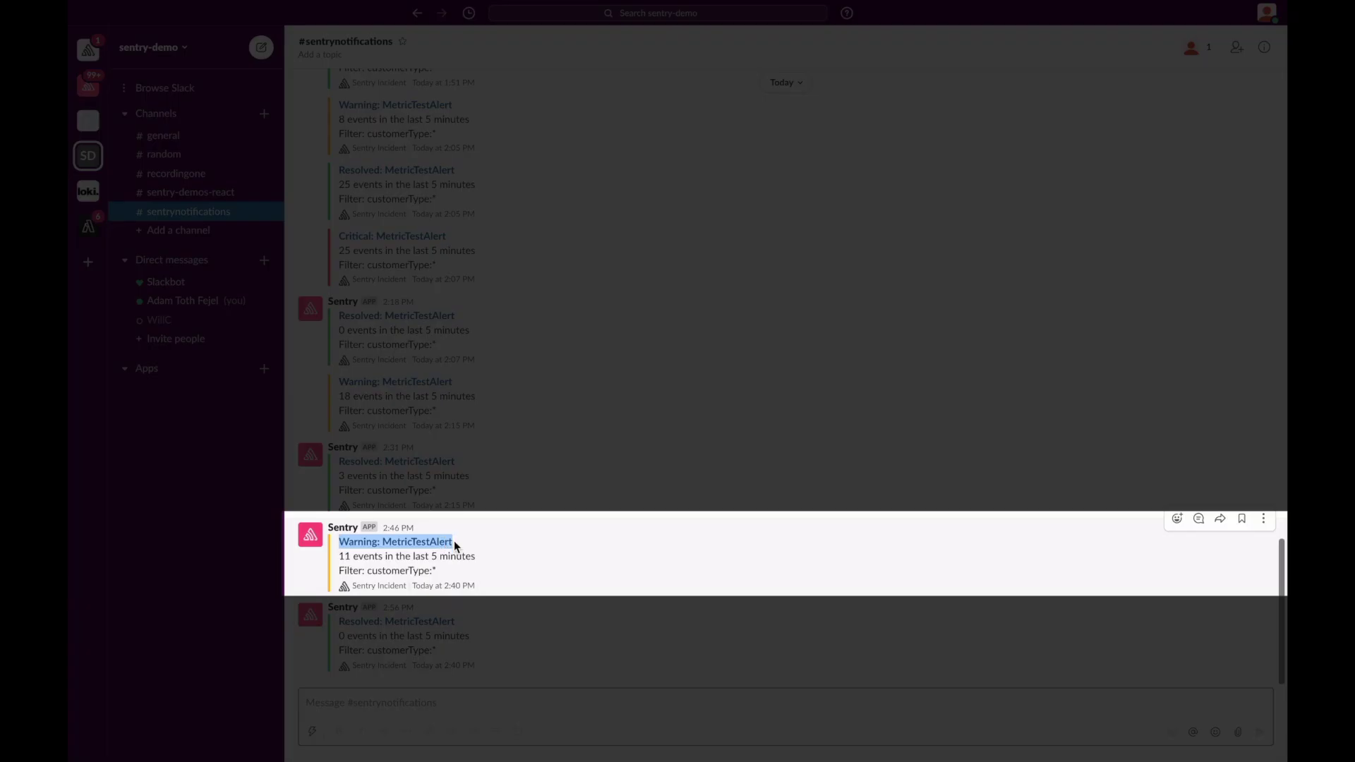
Review the latest MetricTestAlert warning in the Slack channel #sentrynotifications, and open the alert's events in Sentry Discover.
drag(336, 557, 460, 583)
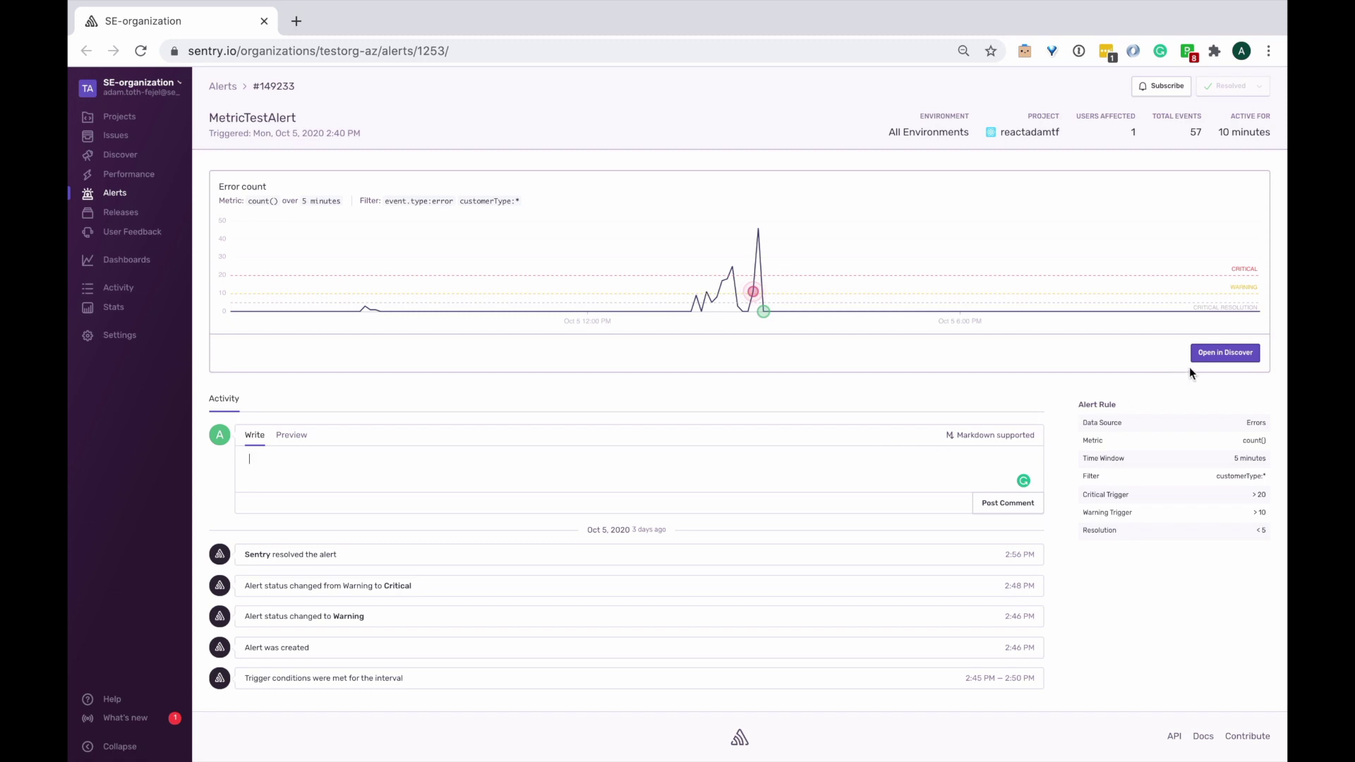
click(1217, 356)
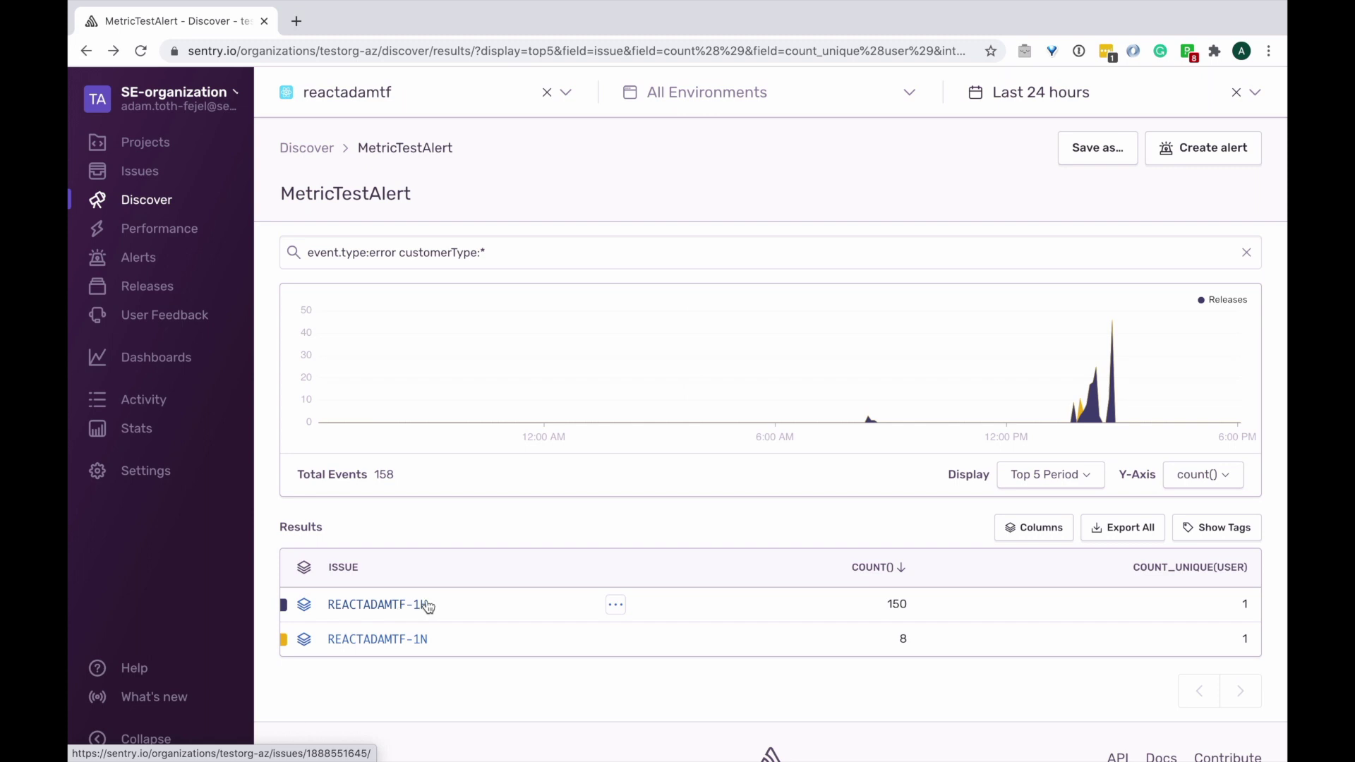
click(1008, 529)
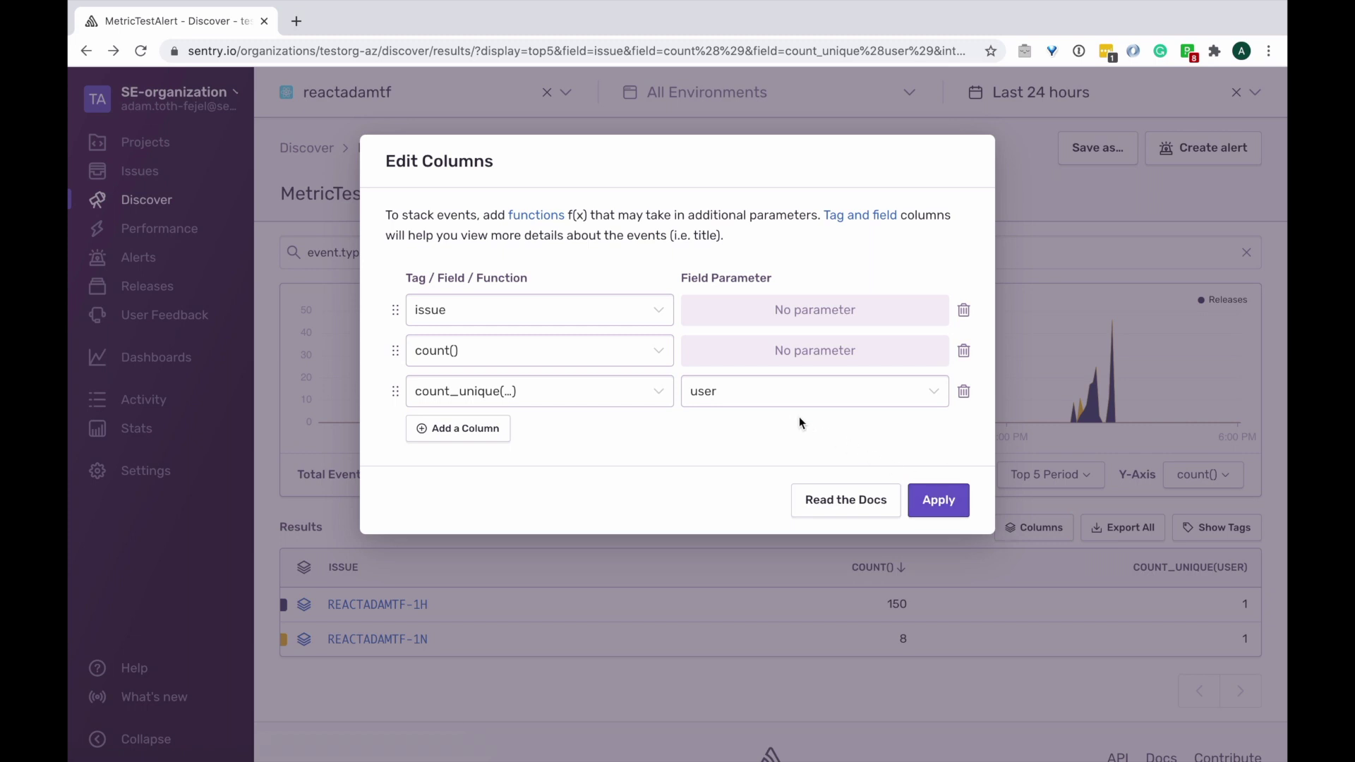
click(639, 318)
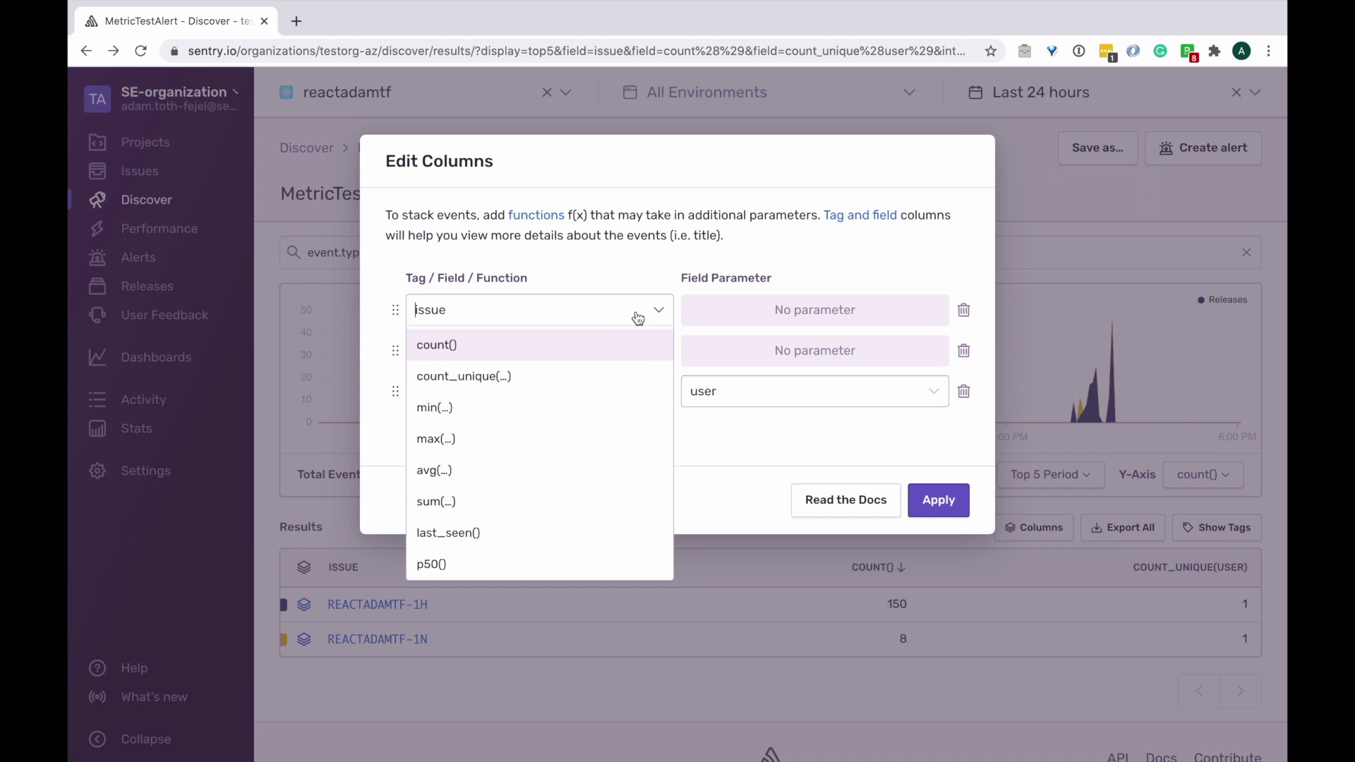
text(title)
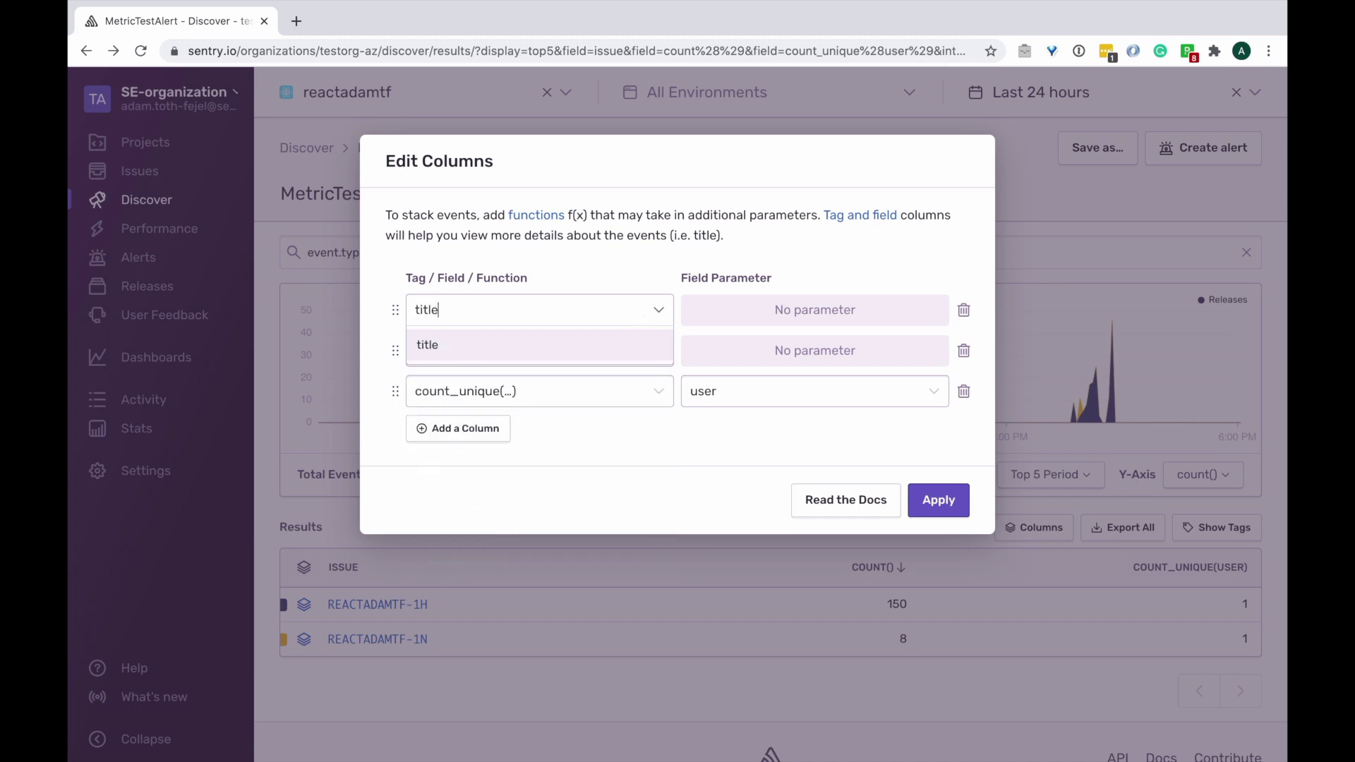
key(Return)
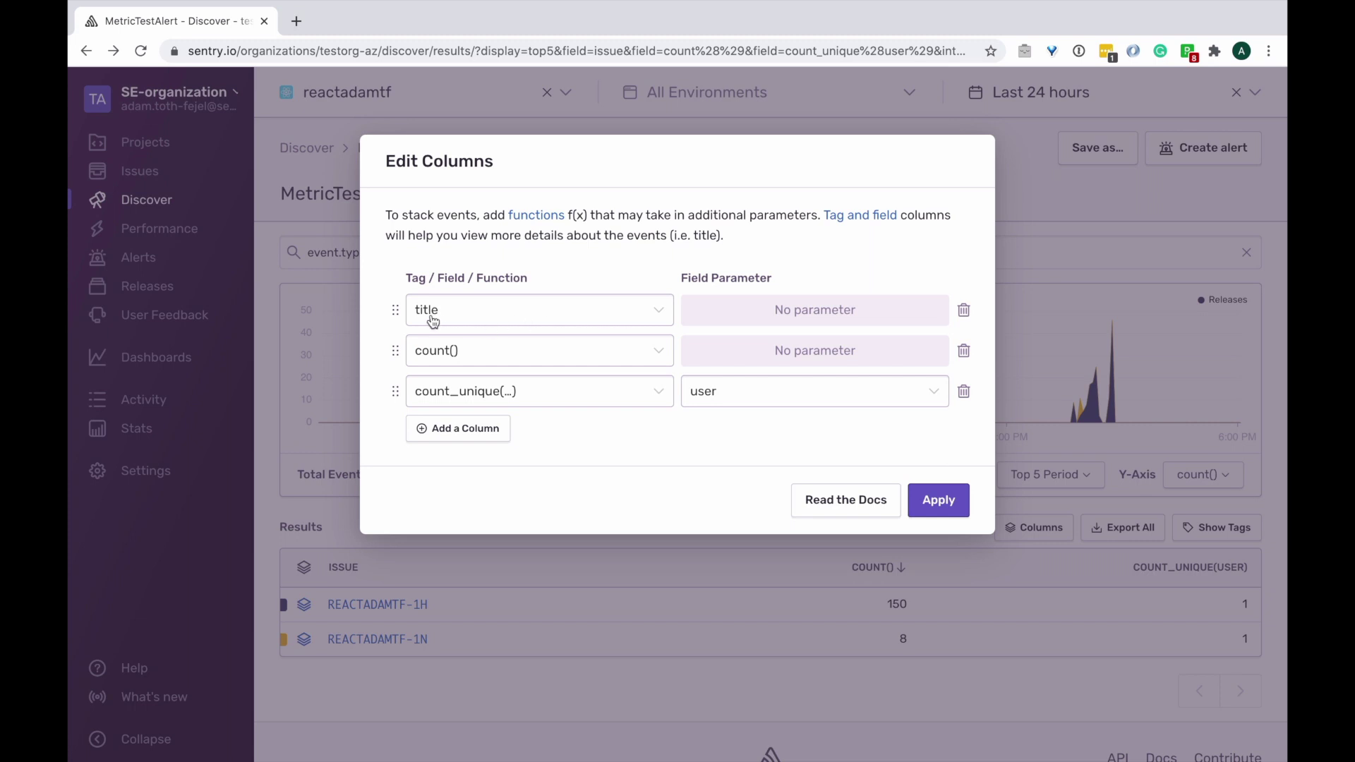
click(324, 272)
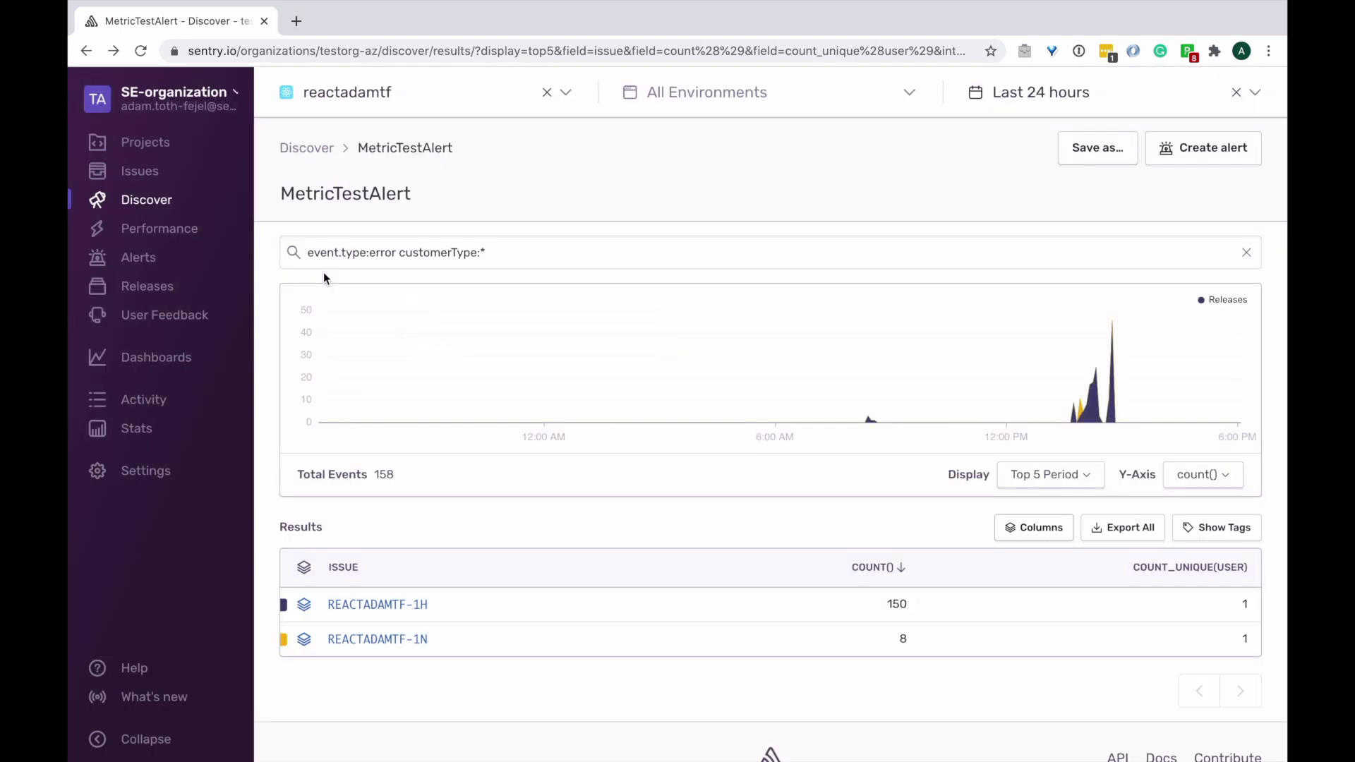
Open the issue REACTADAMTF-1H from the Discover results and review its details.
click(360, 605)
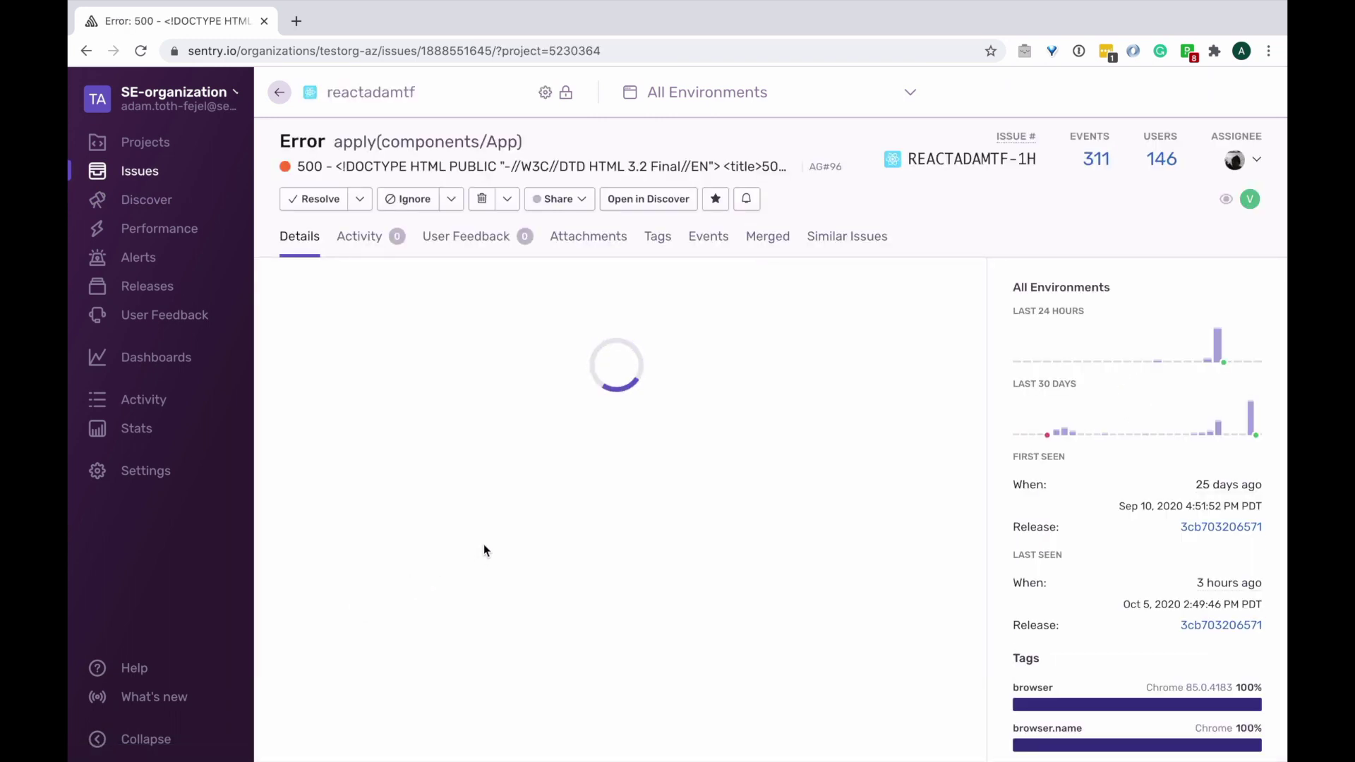
scroll(484, 545, down, 2)
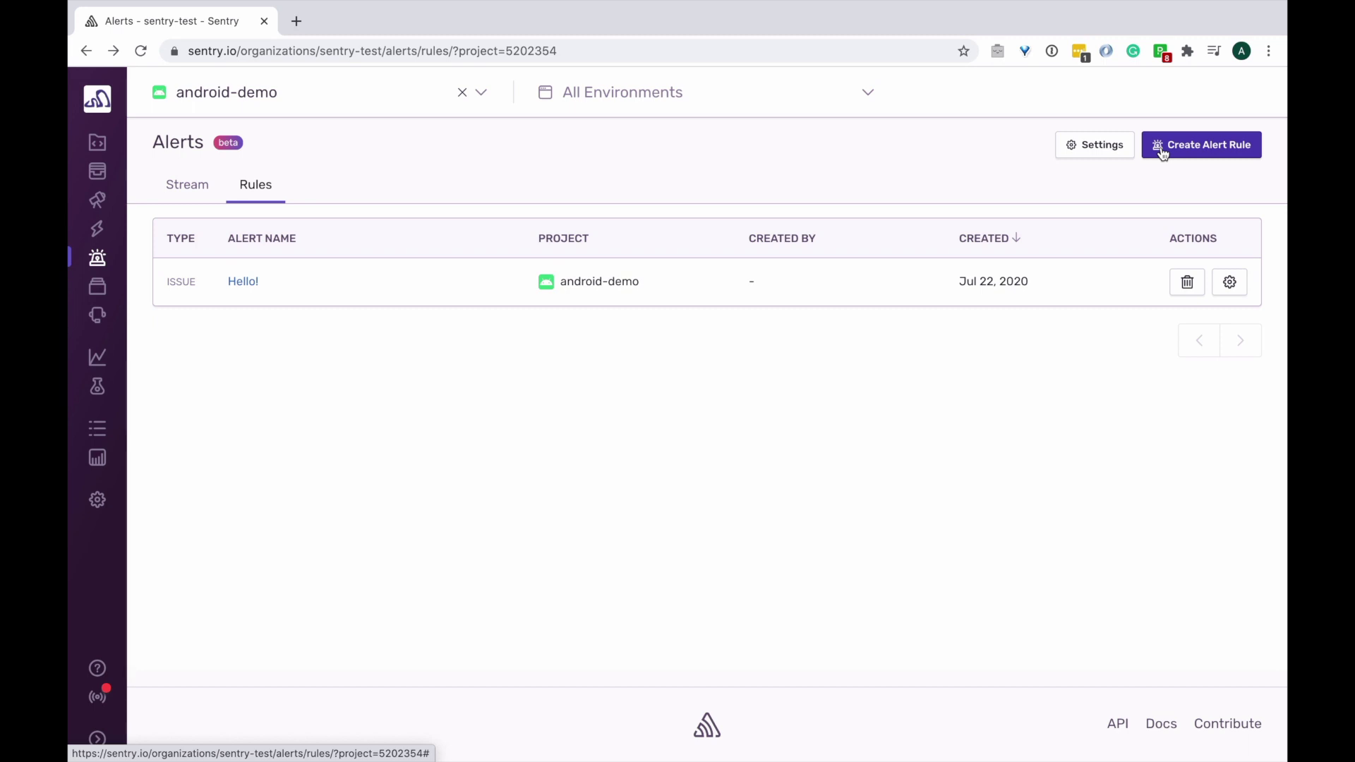
Start a new alert rule for the android-demo project and choose Issue Alert as its type.
click(1163, 153)
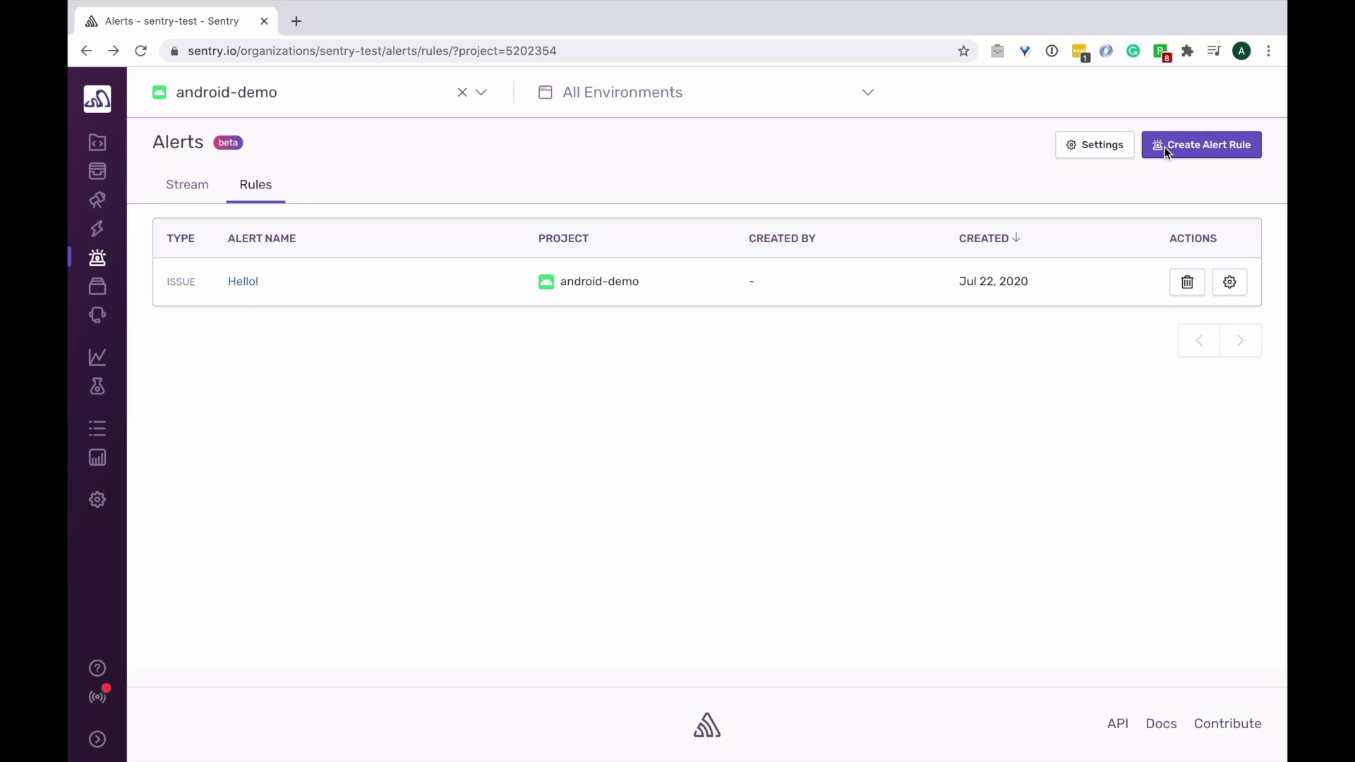
click(1165, 147)
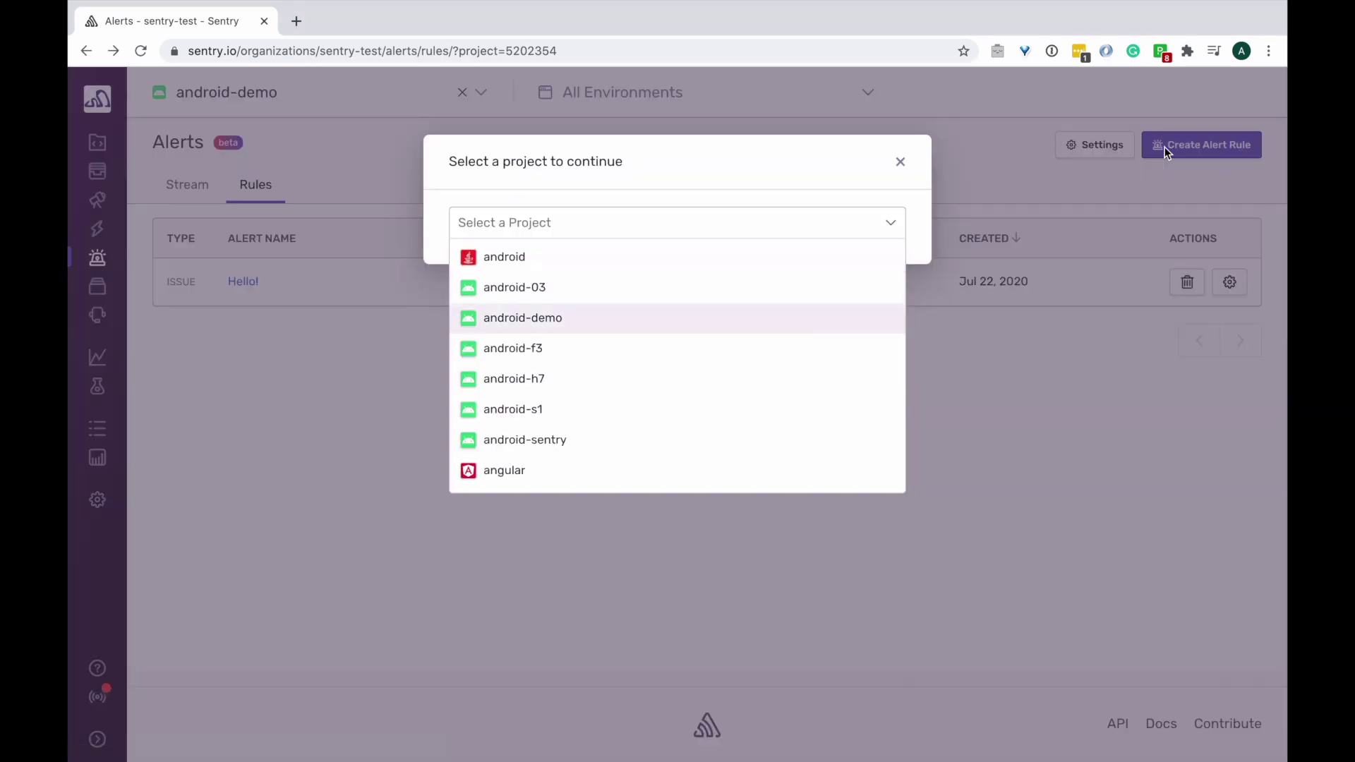
key(Return)
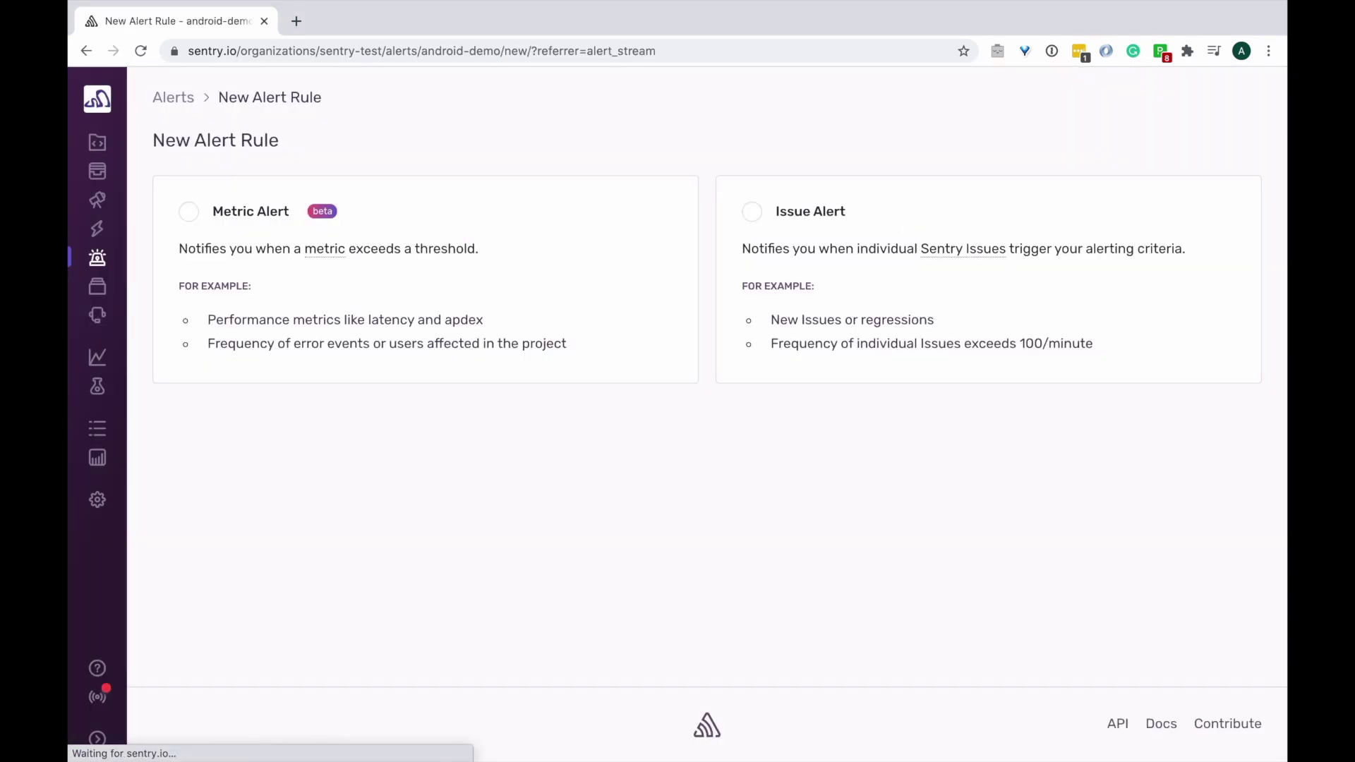
click(754, 212)
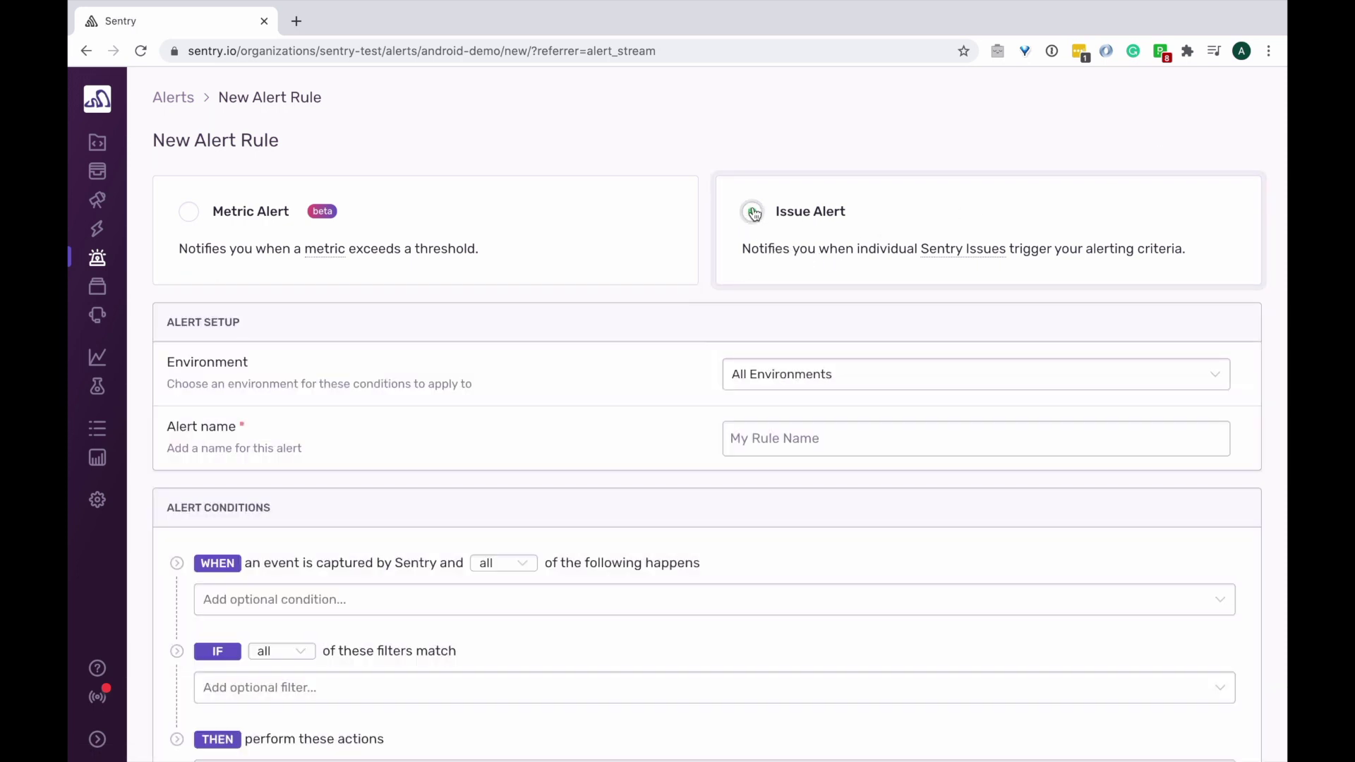
Apply the alert to All Environments and name it androidtestrule.
click(753, 380)
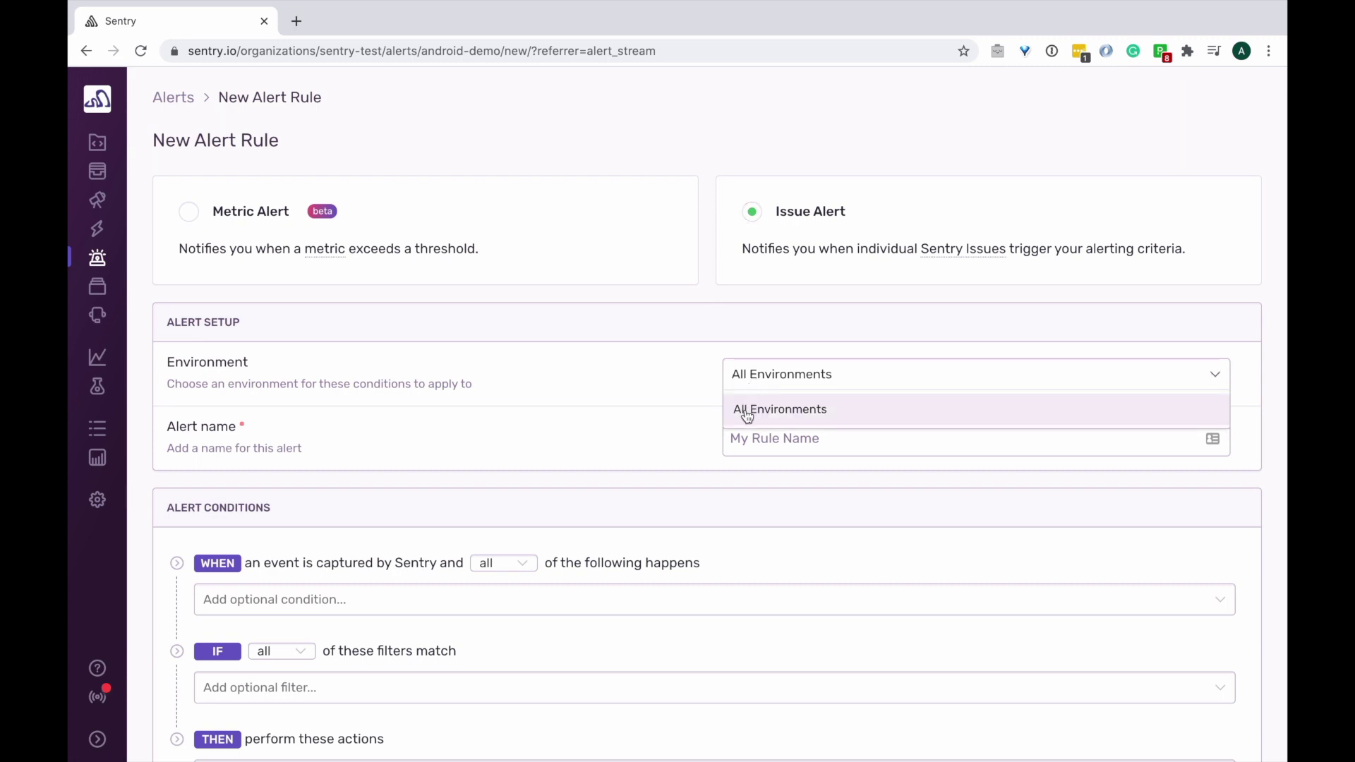
click(742, 416)
click(745, 439)
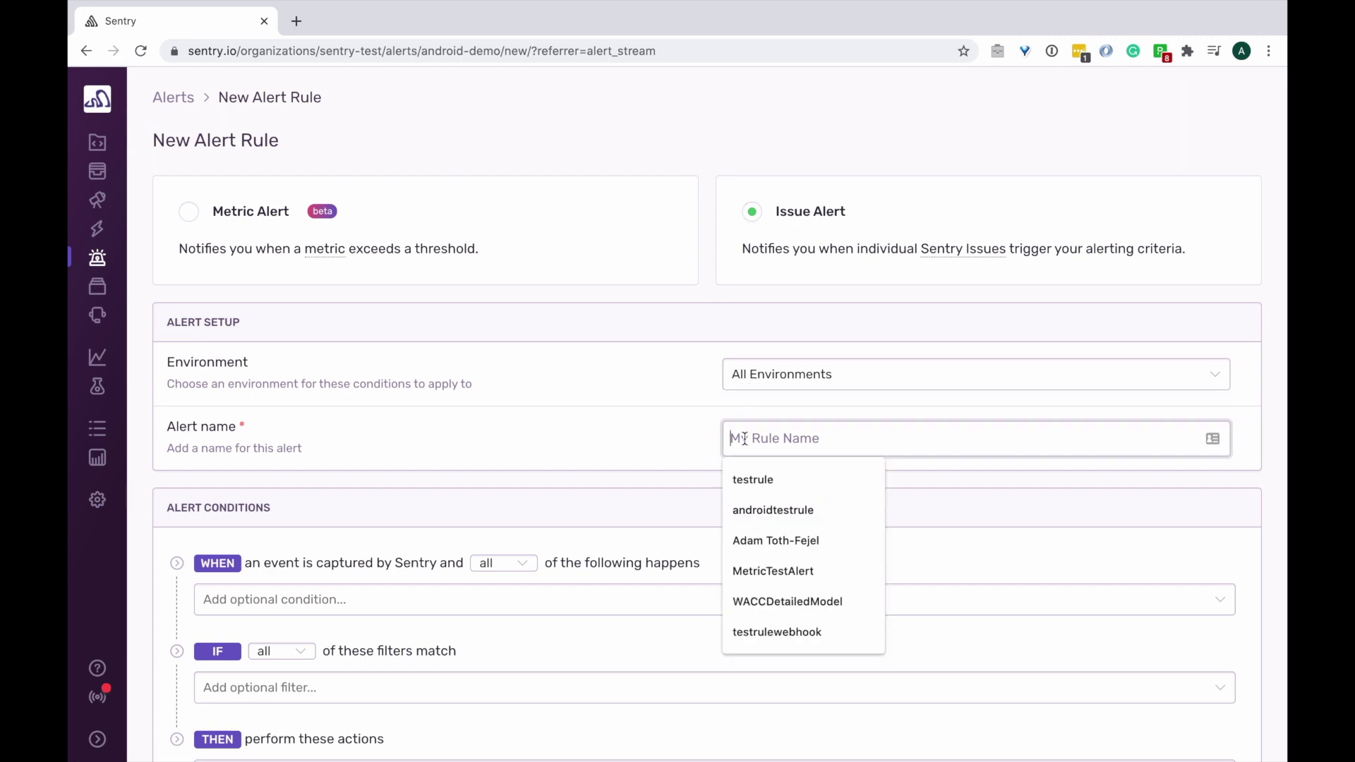
click(741, 510)
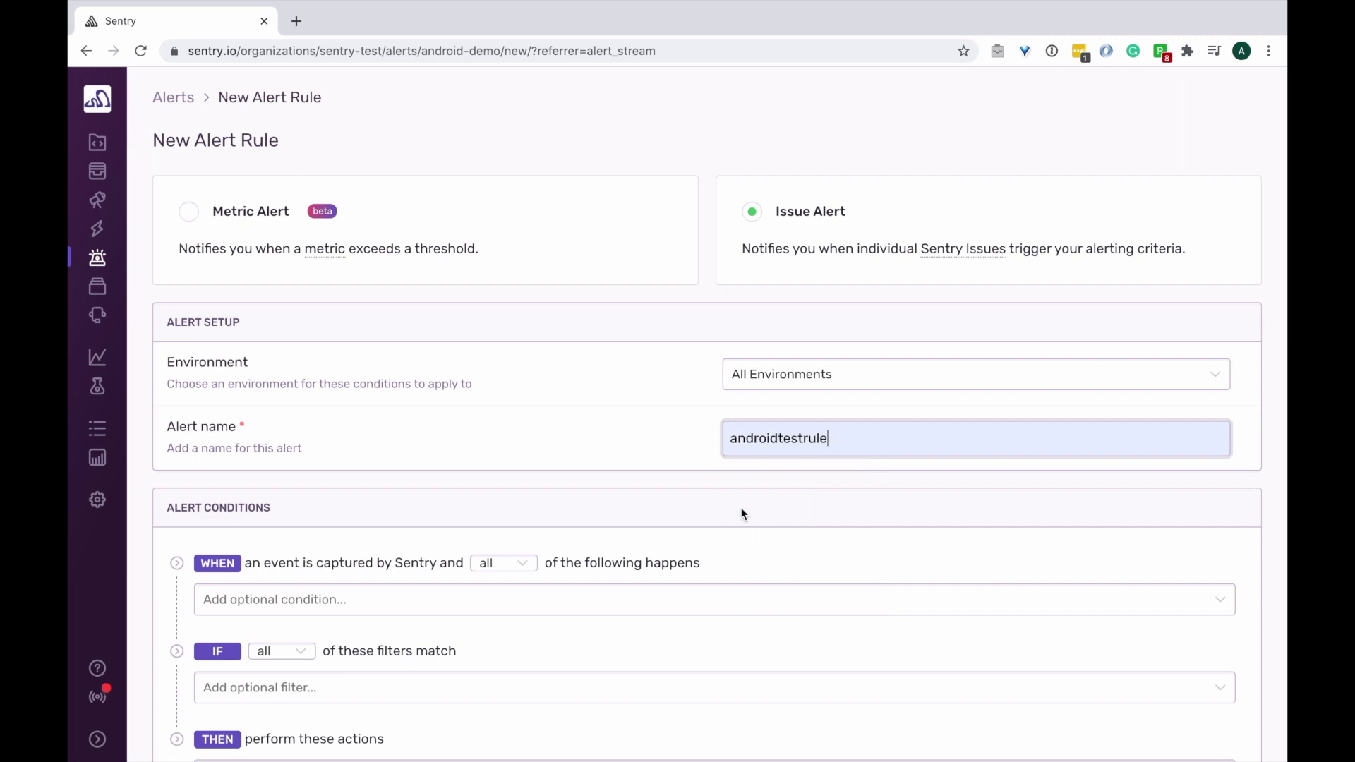
Add a condition for issues seen more than 2 times in one minute and a filter for events from the latest release.
scroll(741, 514, down, 3)
click(624, 436)
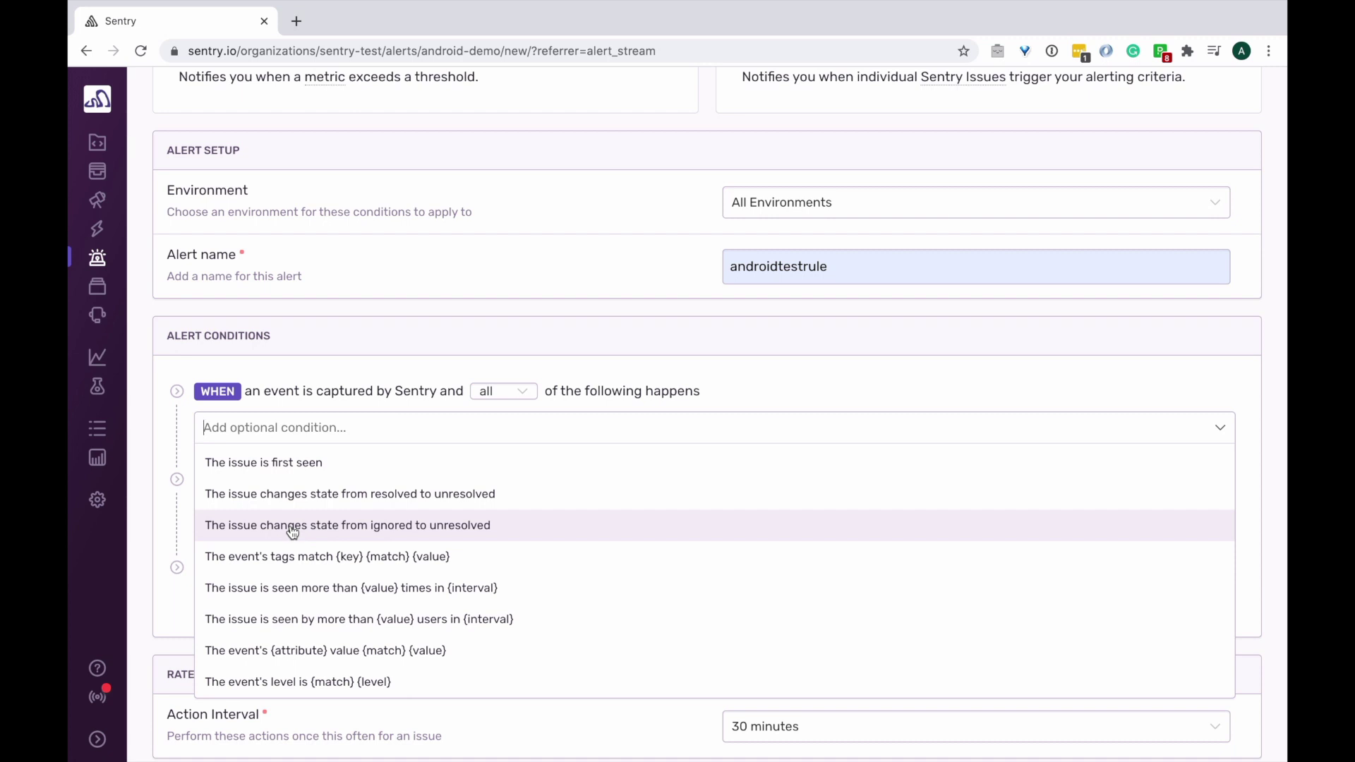
click(292, 590)
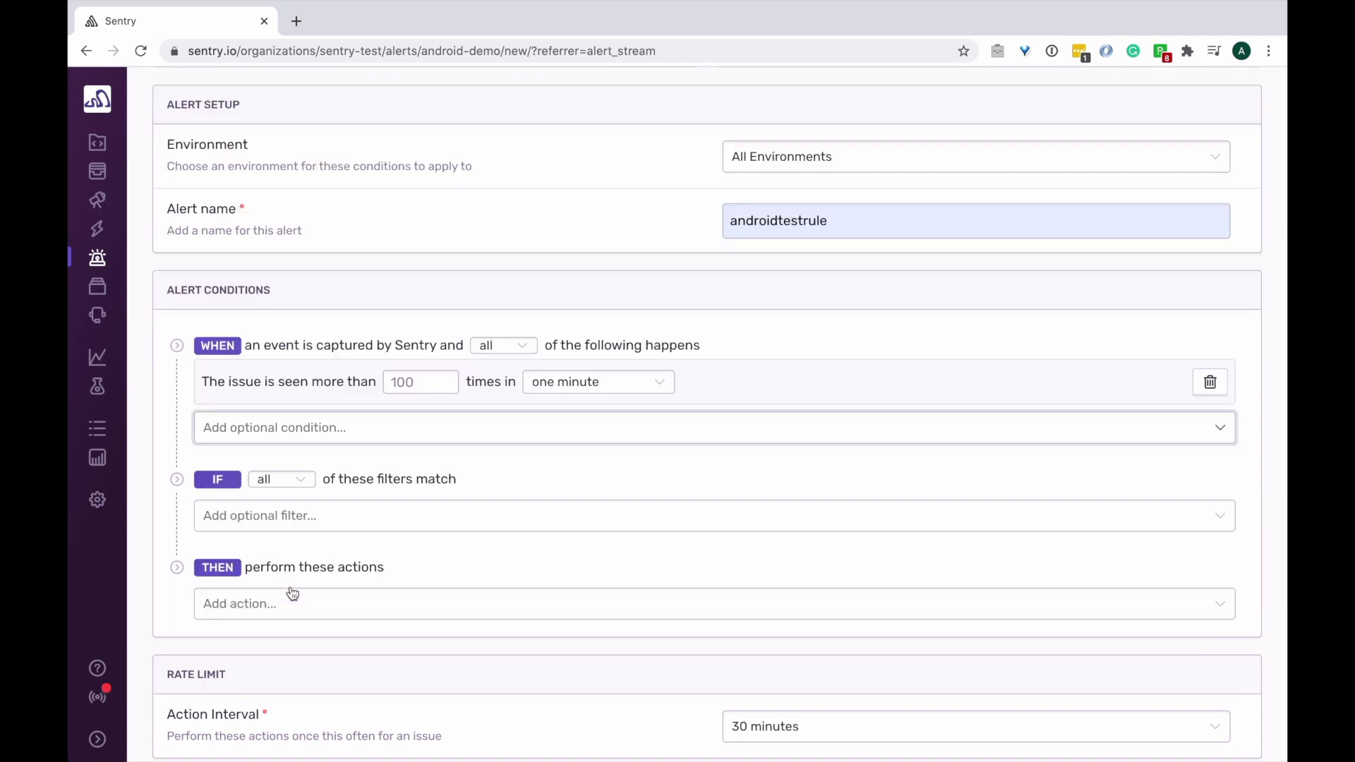
click(402, 382)
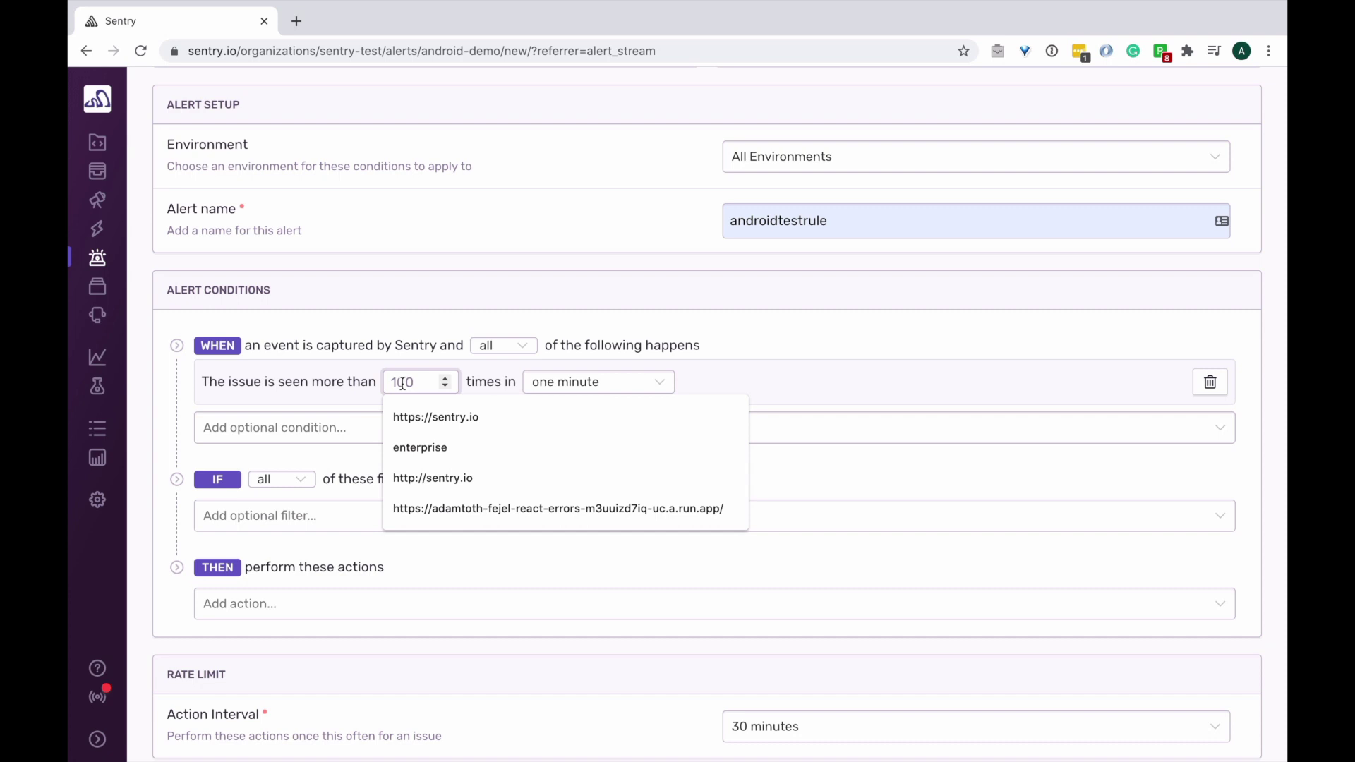
double_click(403, 382)
text(2)
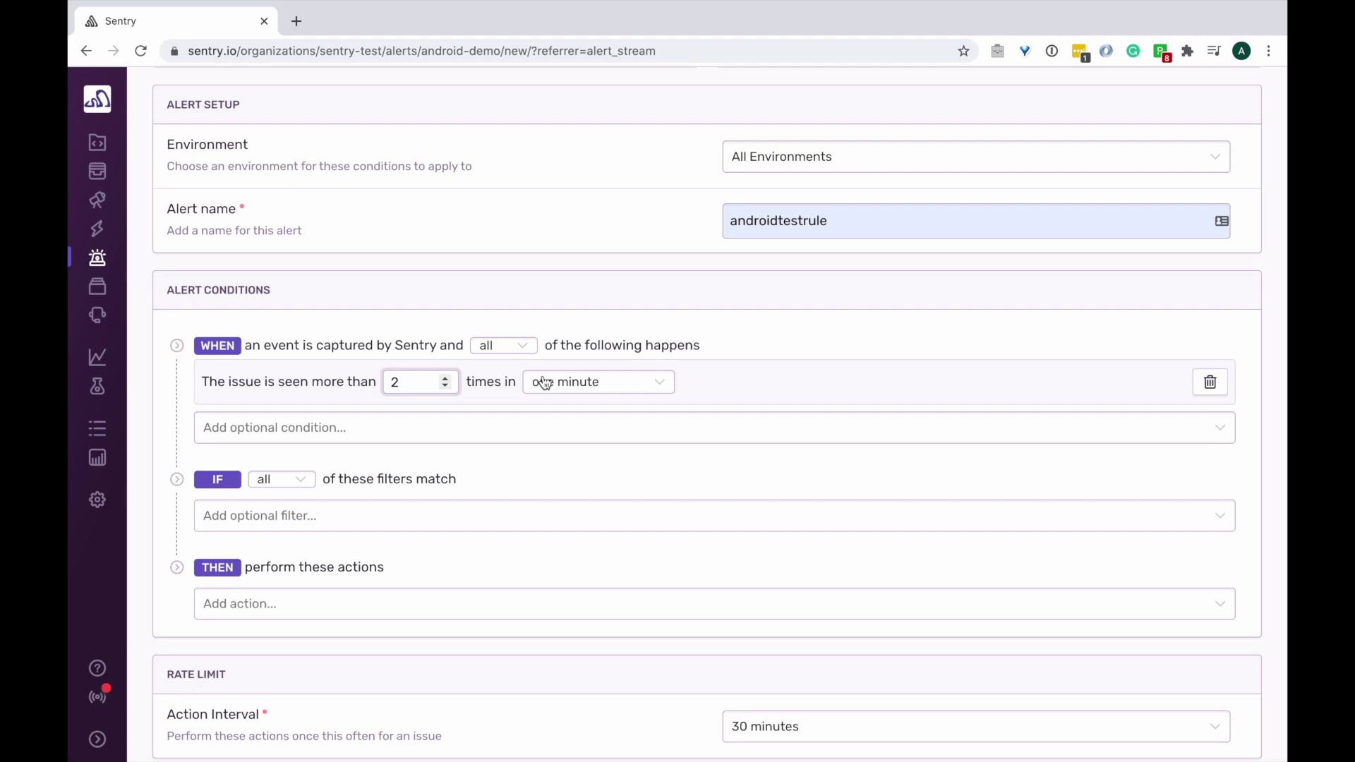
click(369, 515)
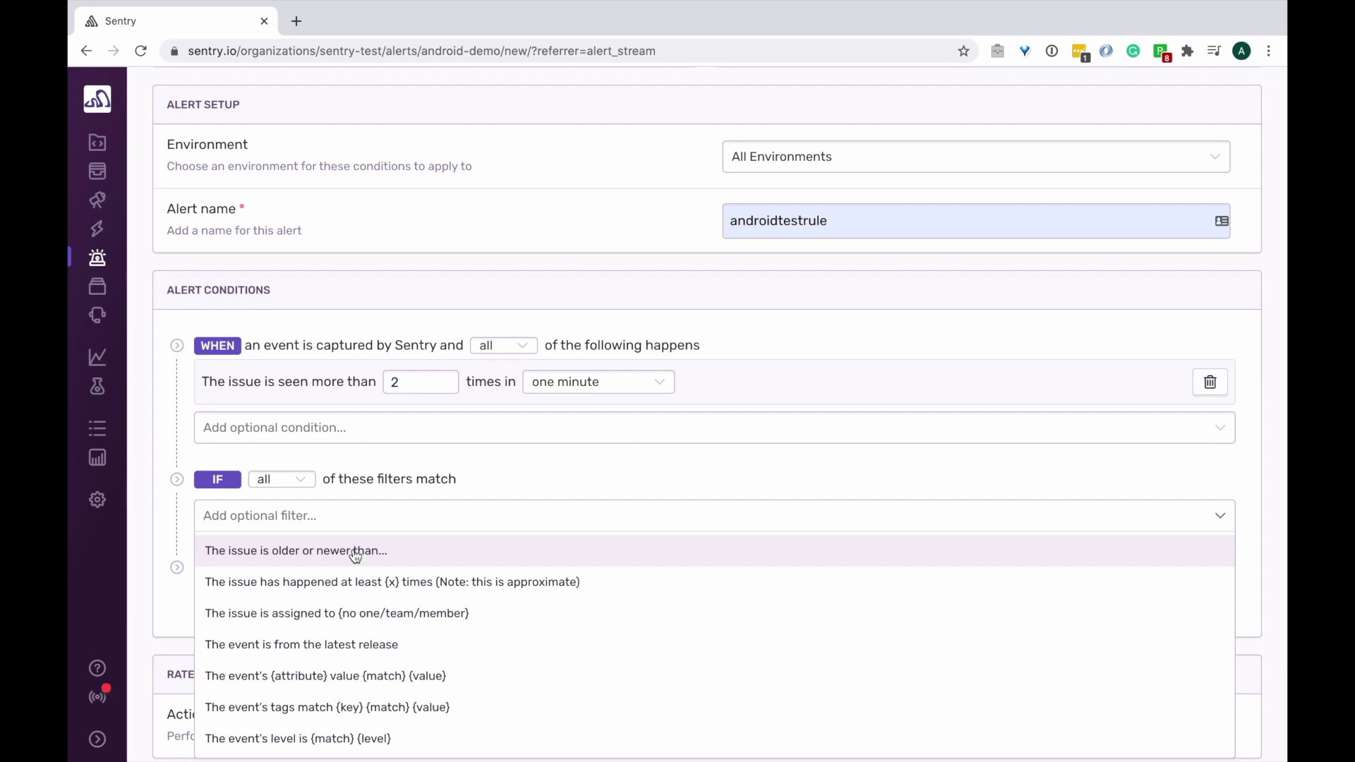
click(336, 646)
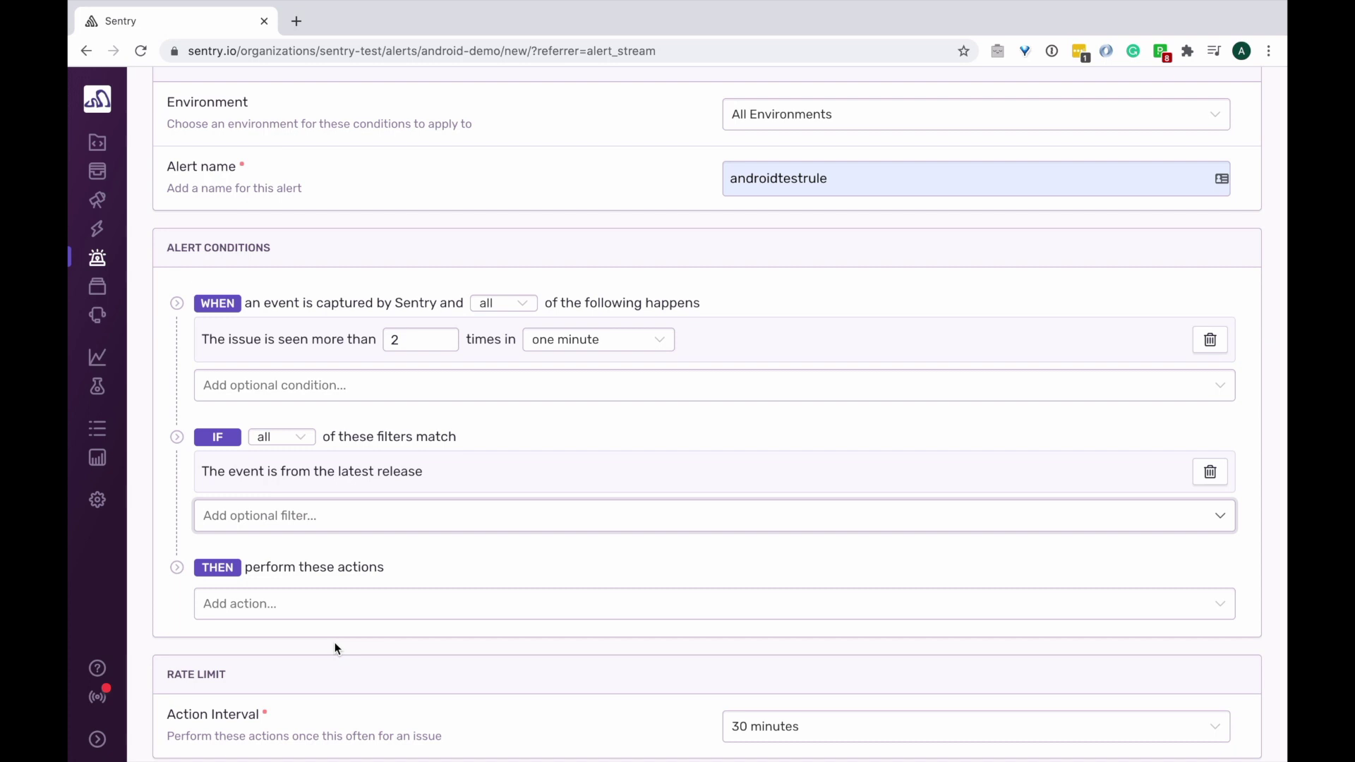
Add actions that send a Microsoft Teams notification to the Testorg team's General channel and an email to Issue Owners.
scroll(337, 648, down, 2)
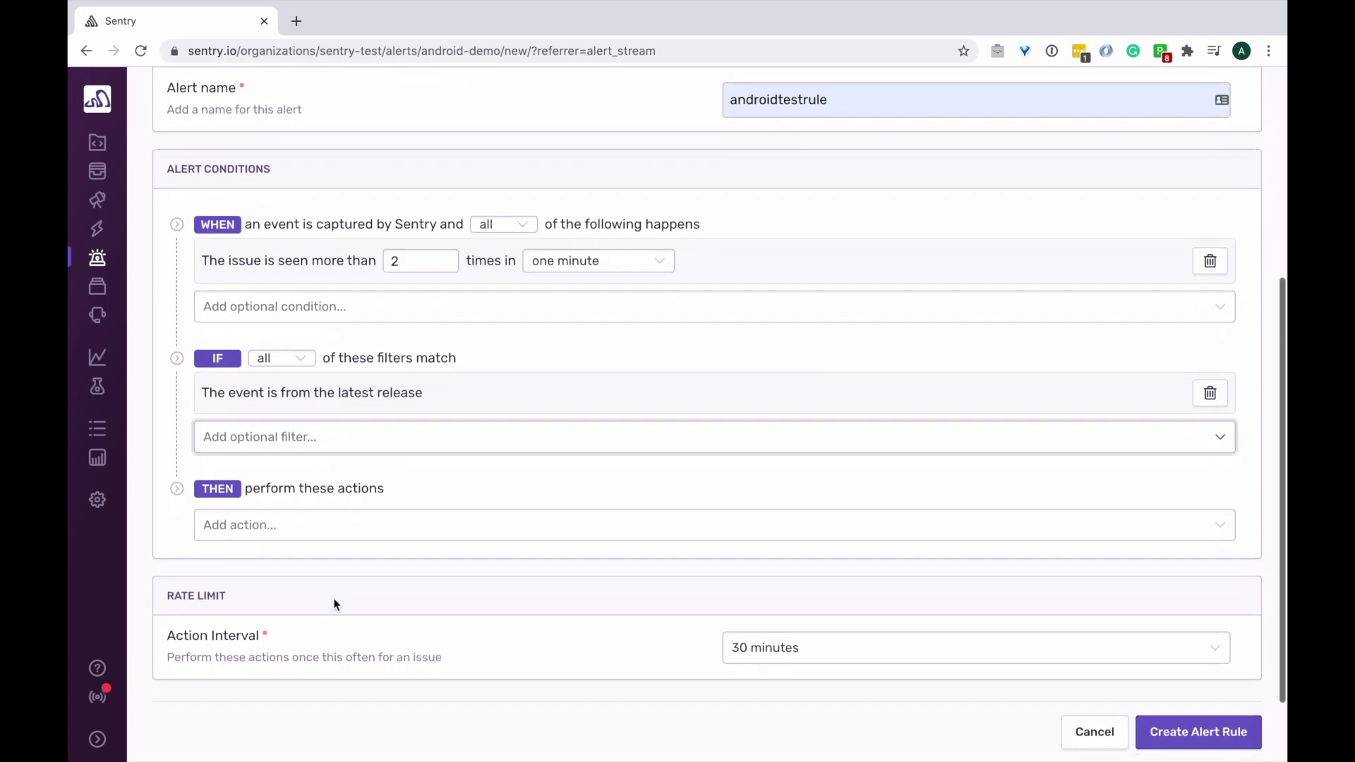
click(325, 539)
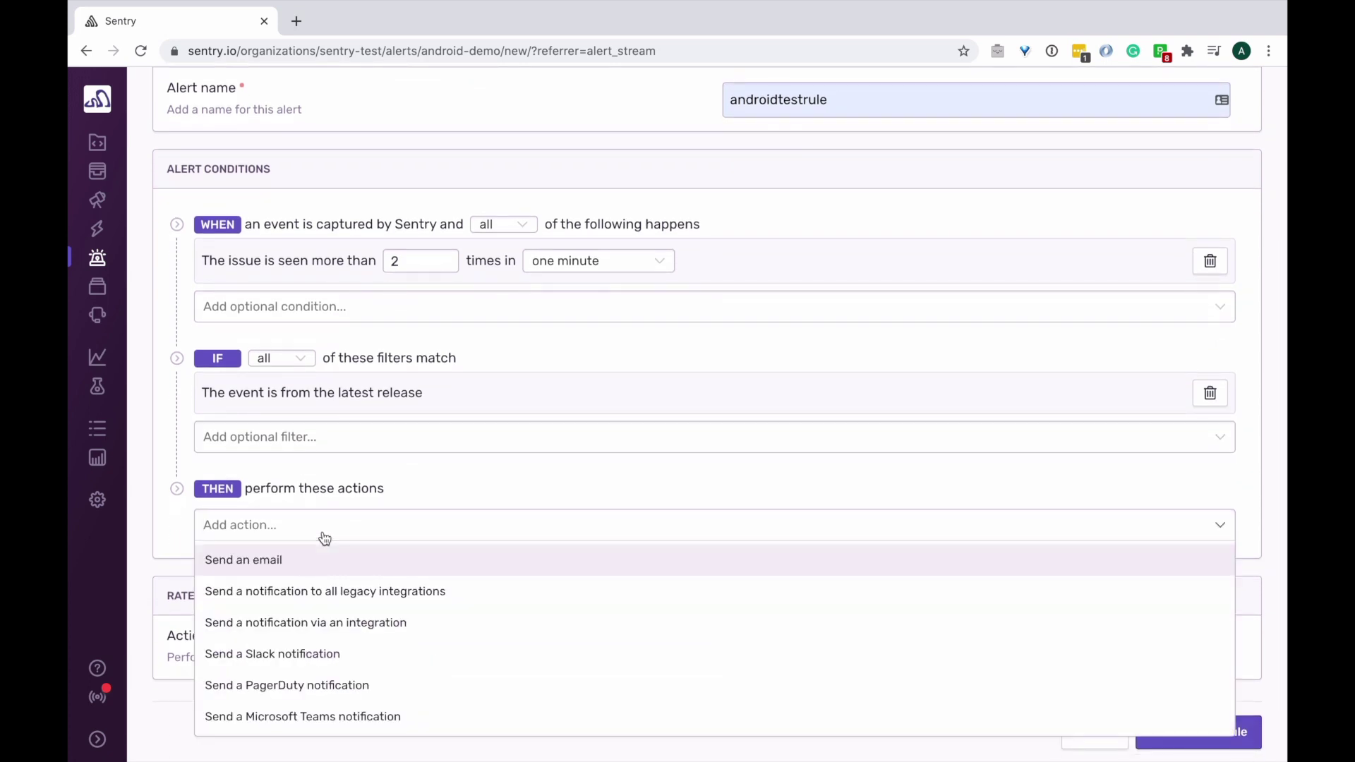
click(305, 720)
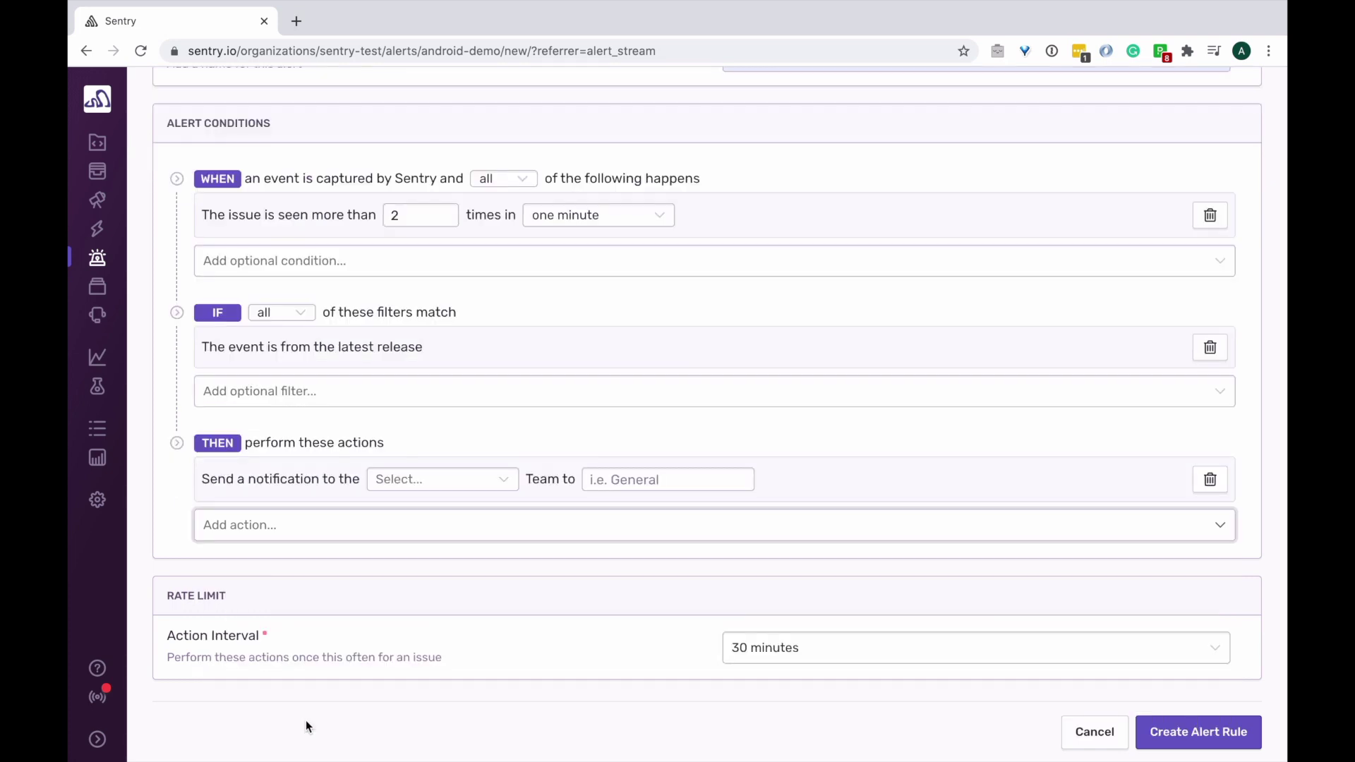
click(422, 486)
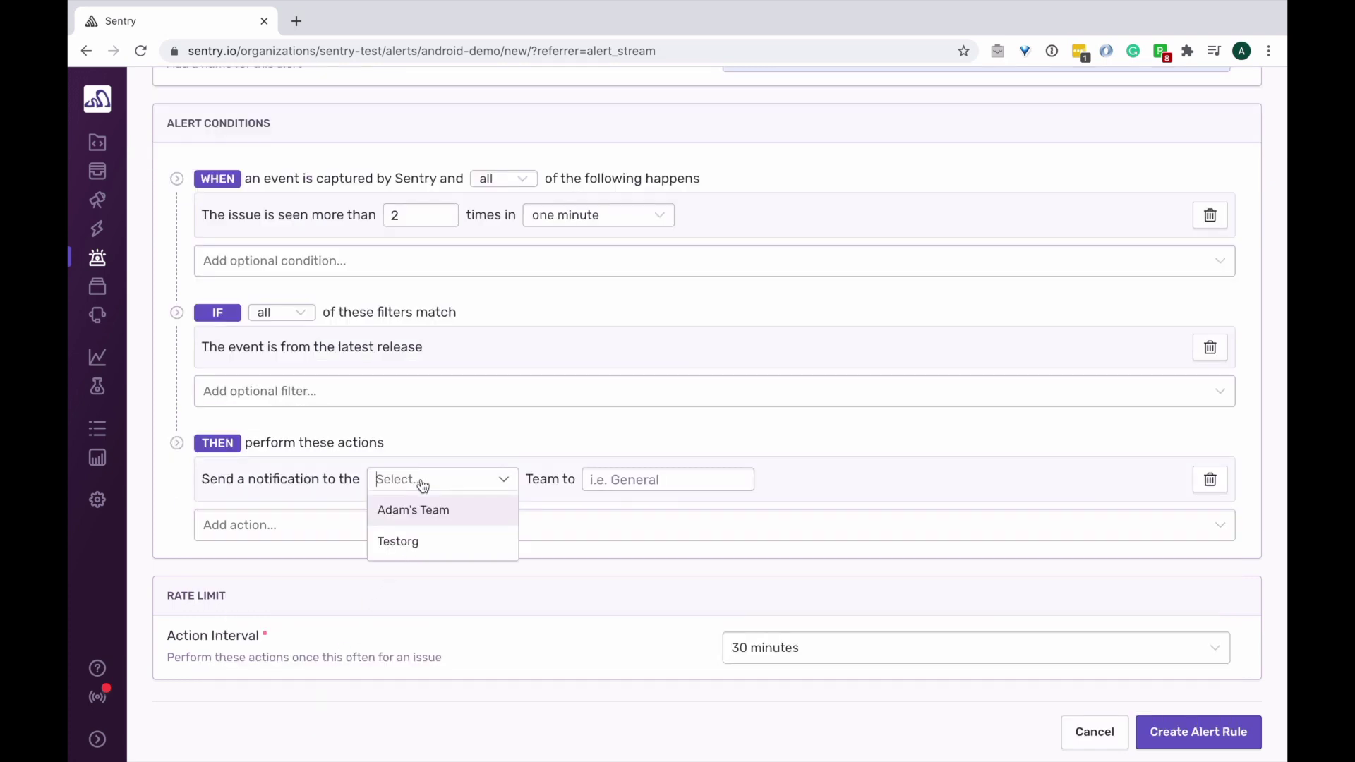
click(399, 544)
click(601, 480)
click(605, 517)
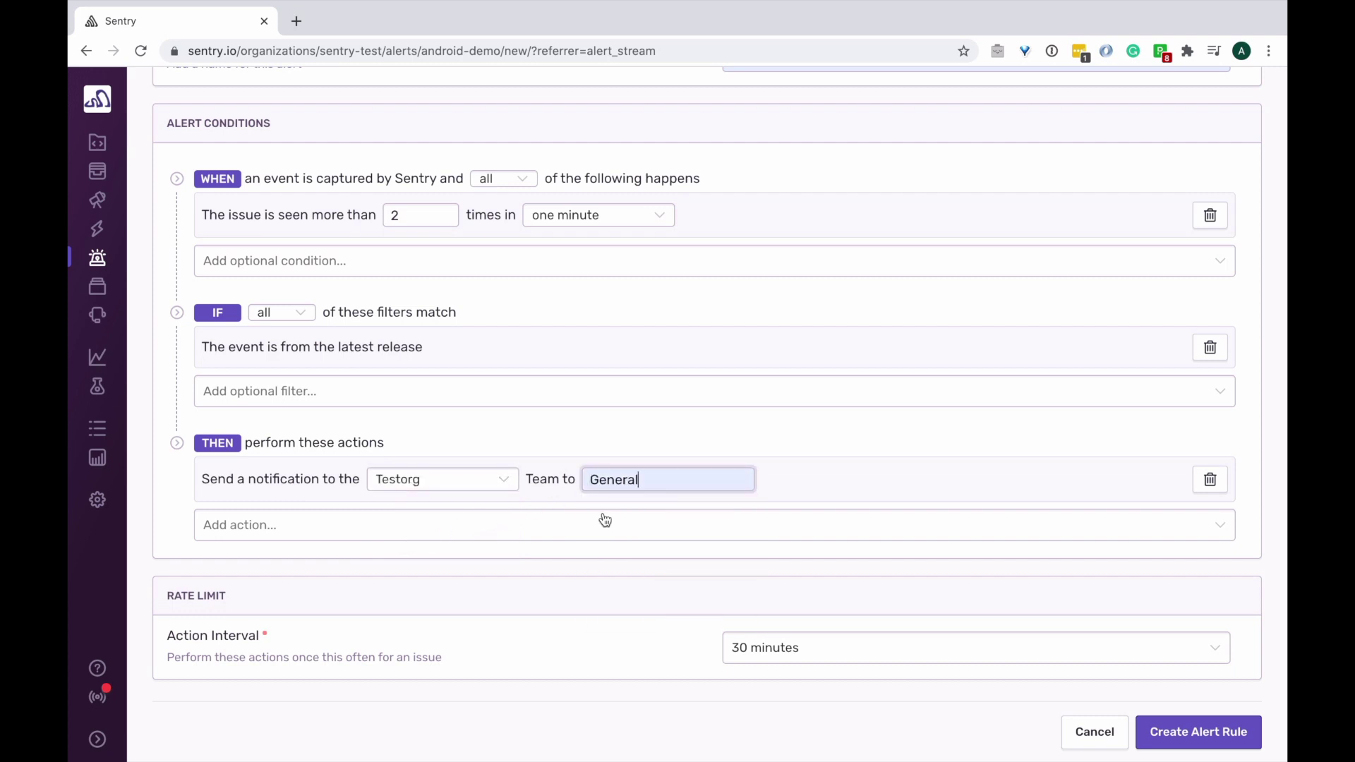
click(562, 535)
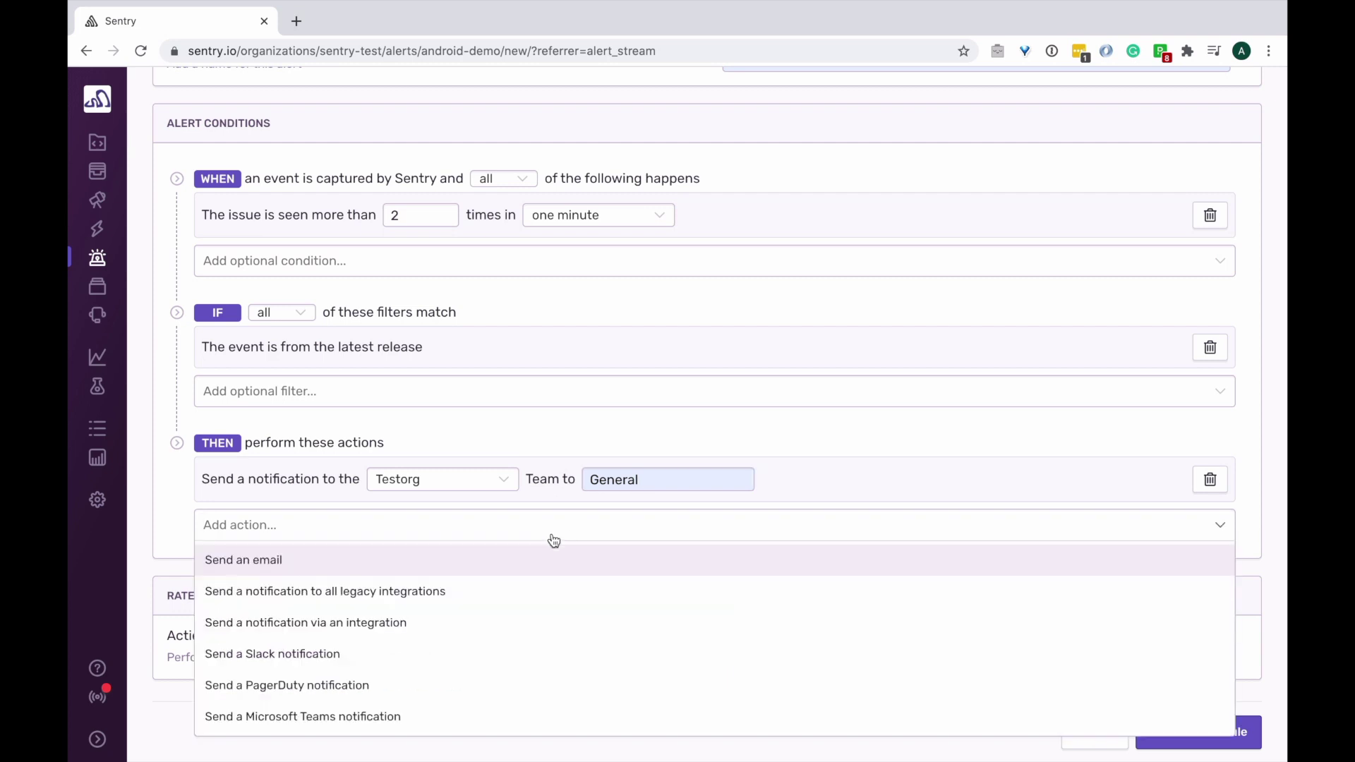
click(428, 563)
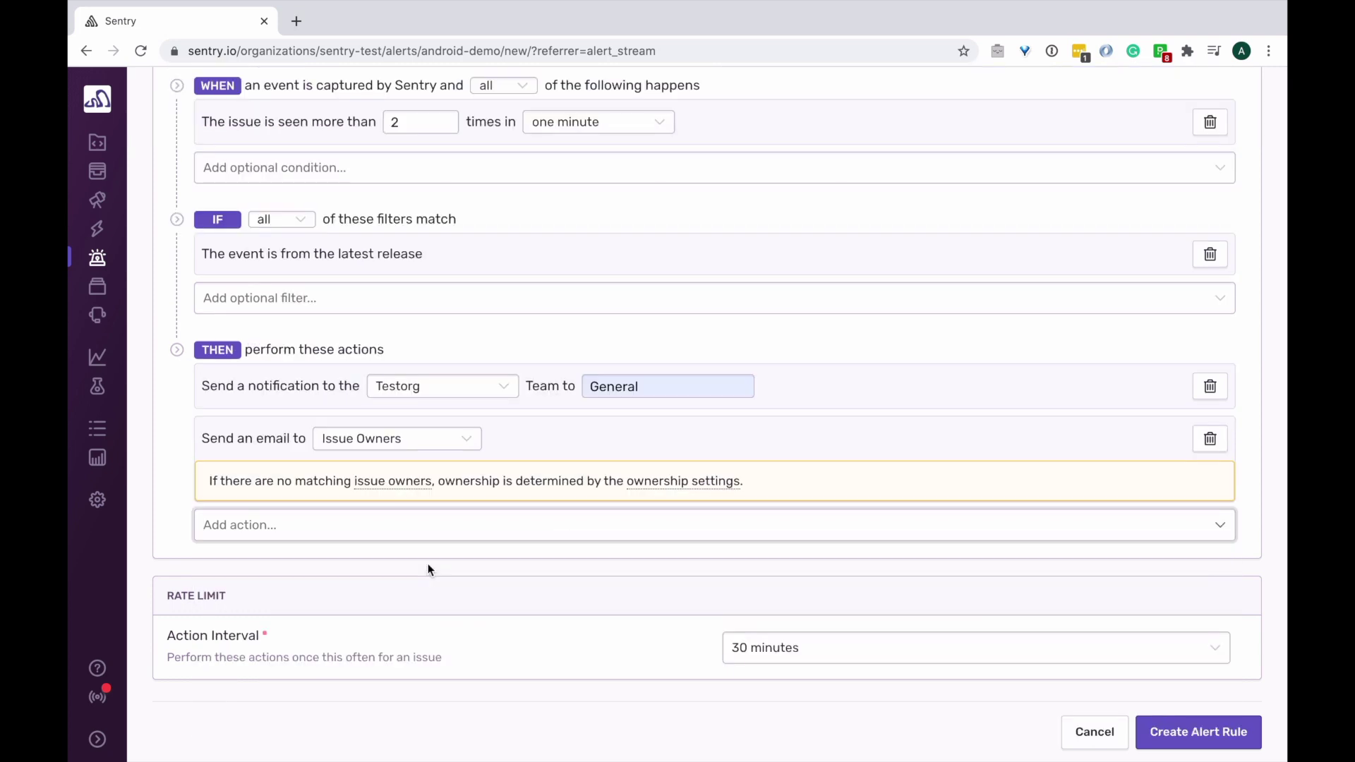
Open android-demo's ownership settings and examine the path, URL and tag example rules for issue owners.
click(651, 484)
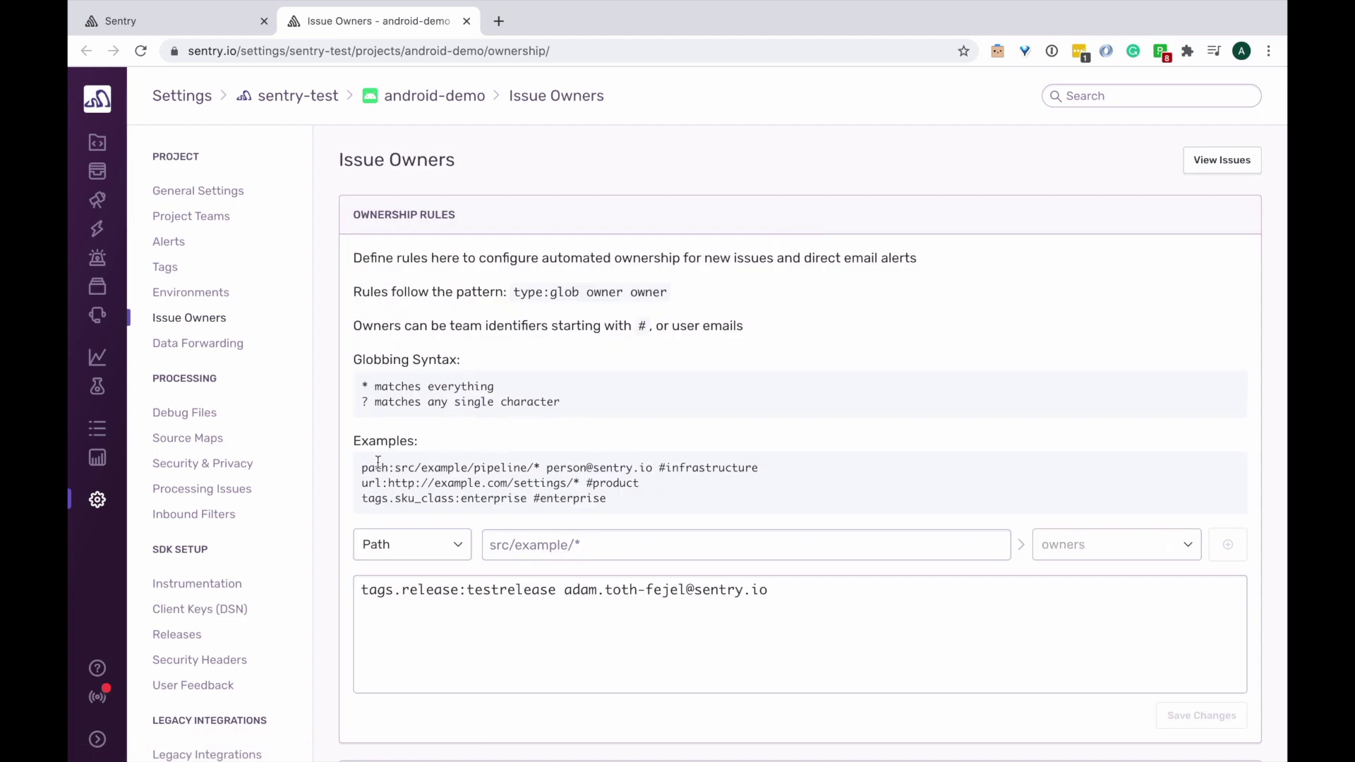
drag(362, 468, 757, 460)
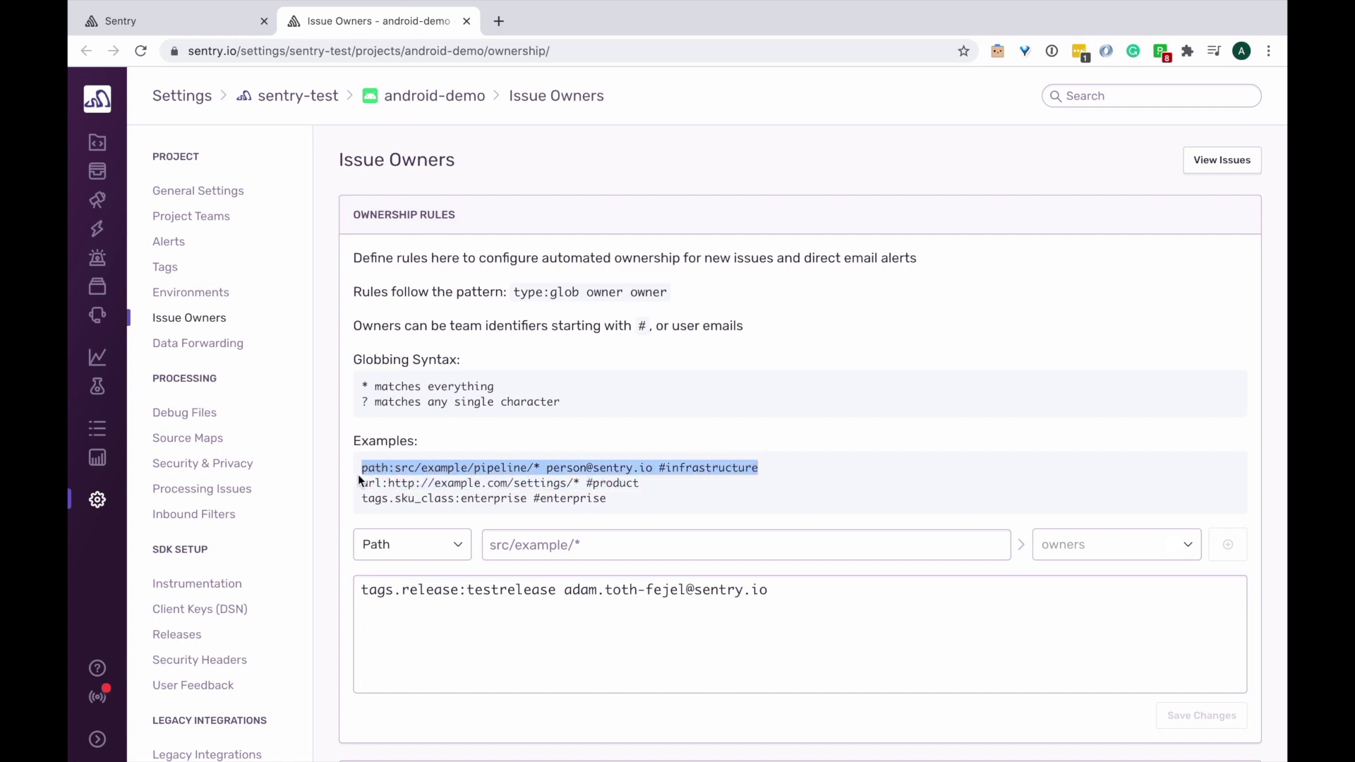
drag(362, 483, 641, 488)
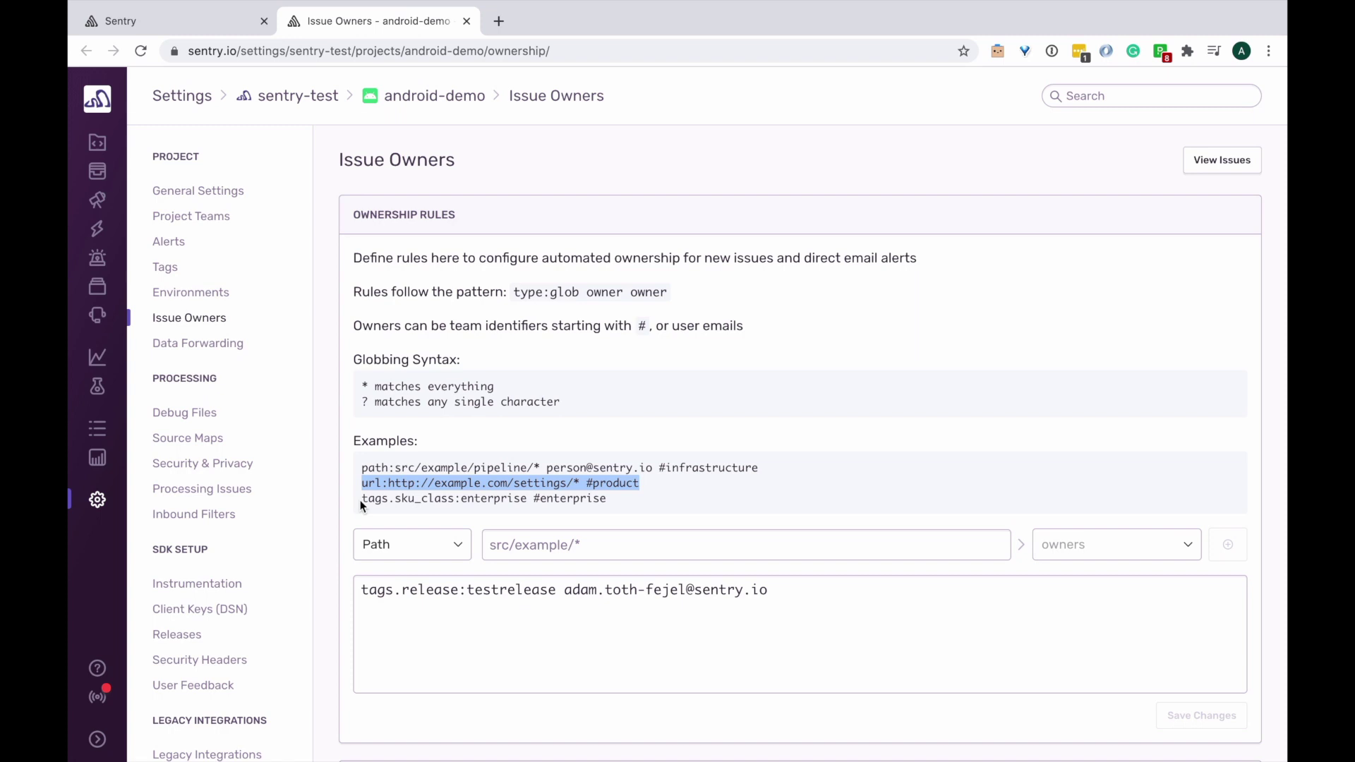
drag(360, 500, 539, 502)
drag(361, 499, 599, 506)
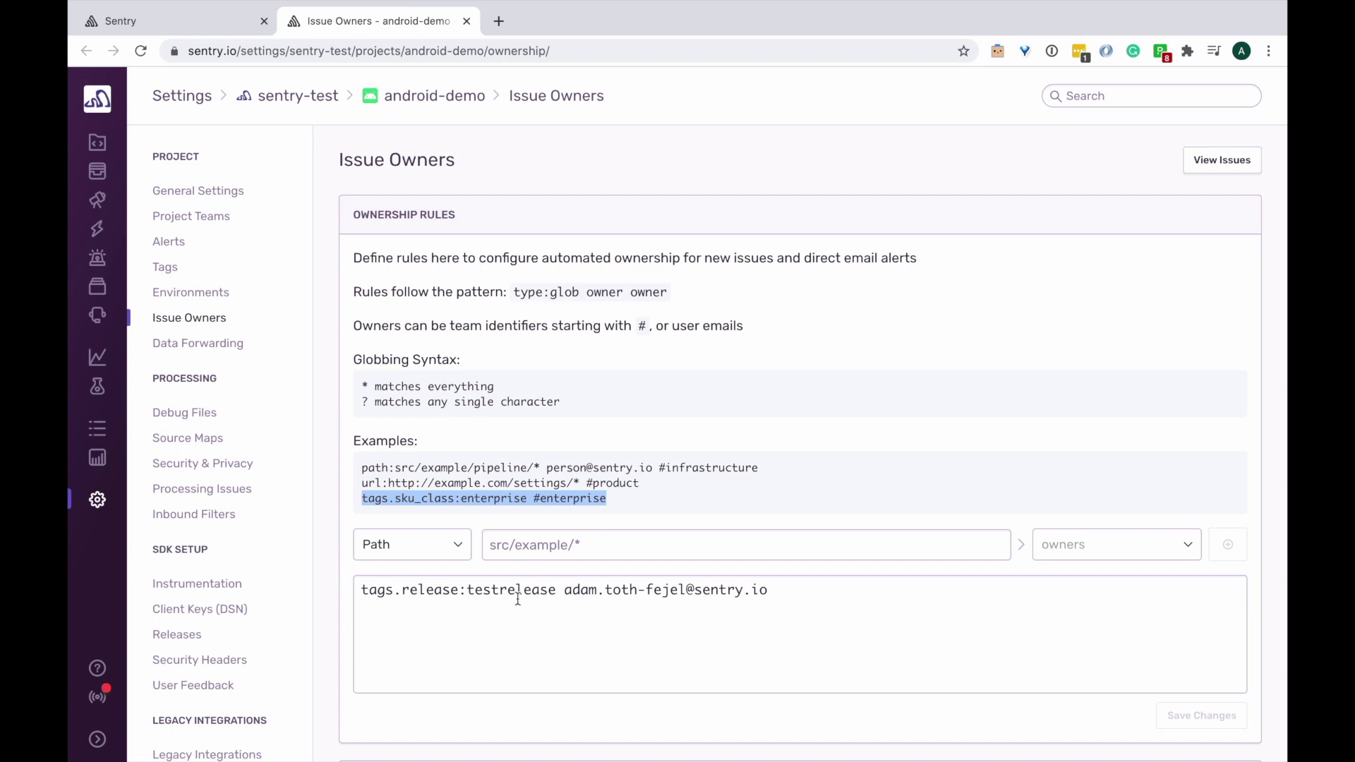
Return to the new alert rule, choose a 30 minutes action interval, and create the rule.
click(222, 22)
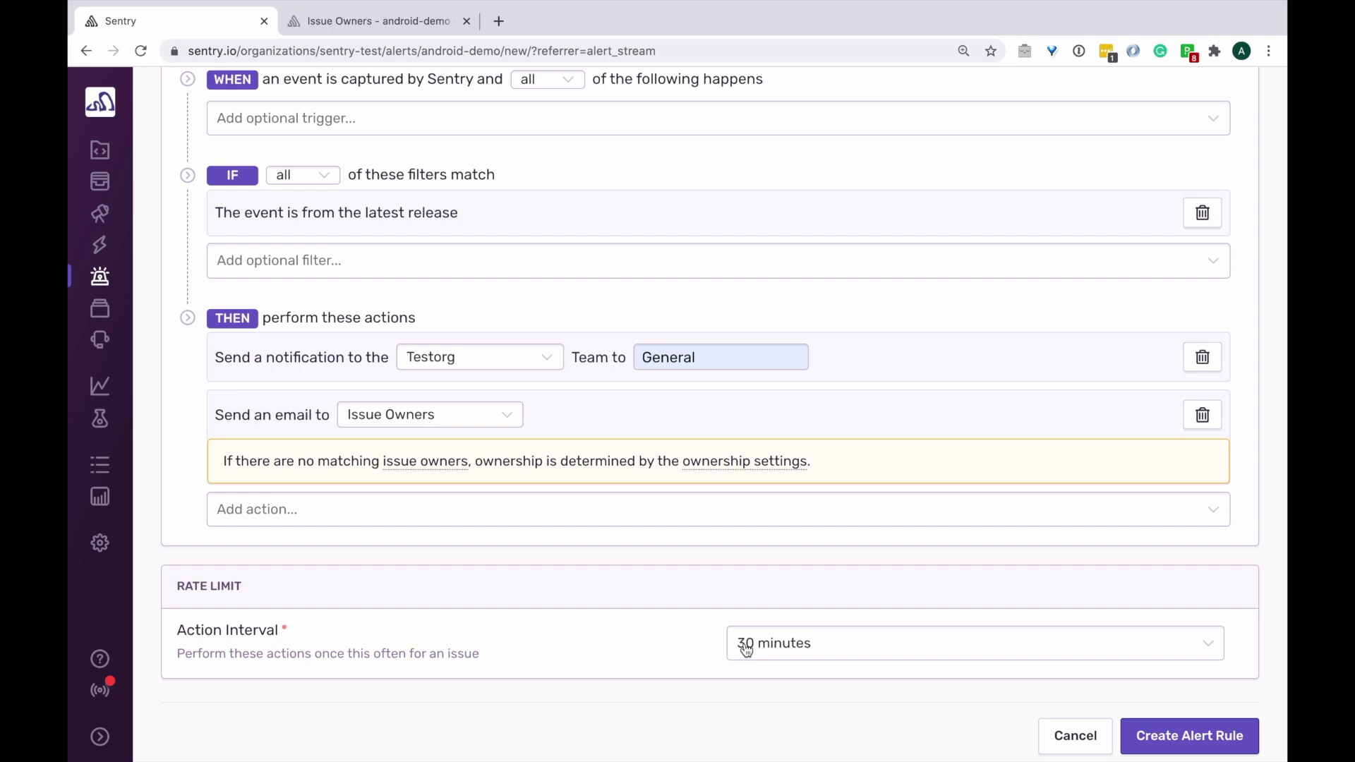
click(747, 650)
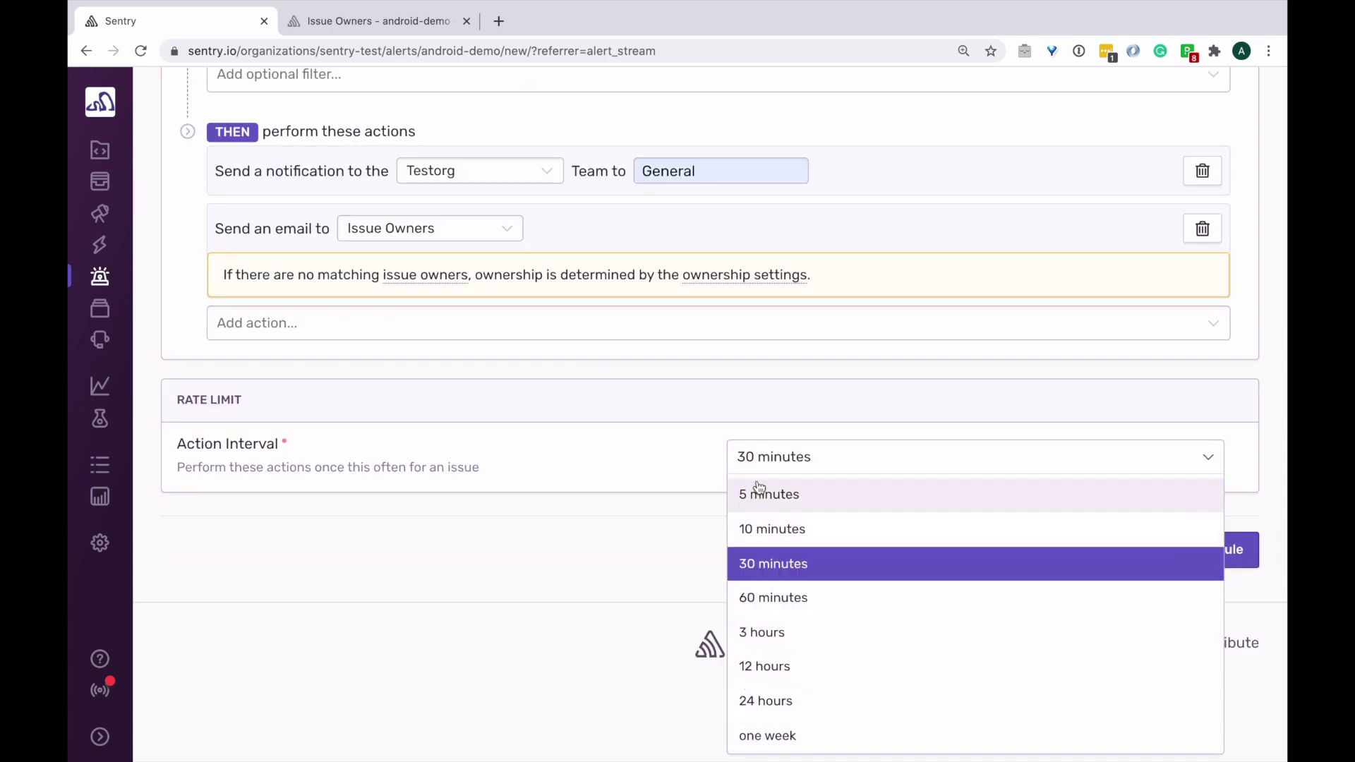
click(758, 566)
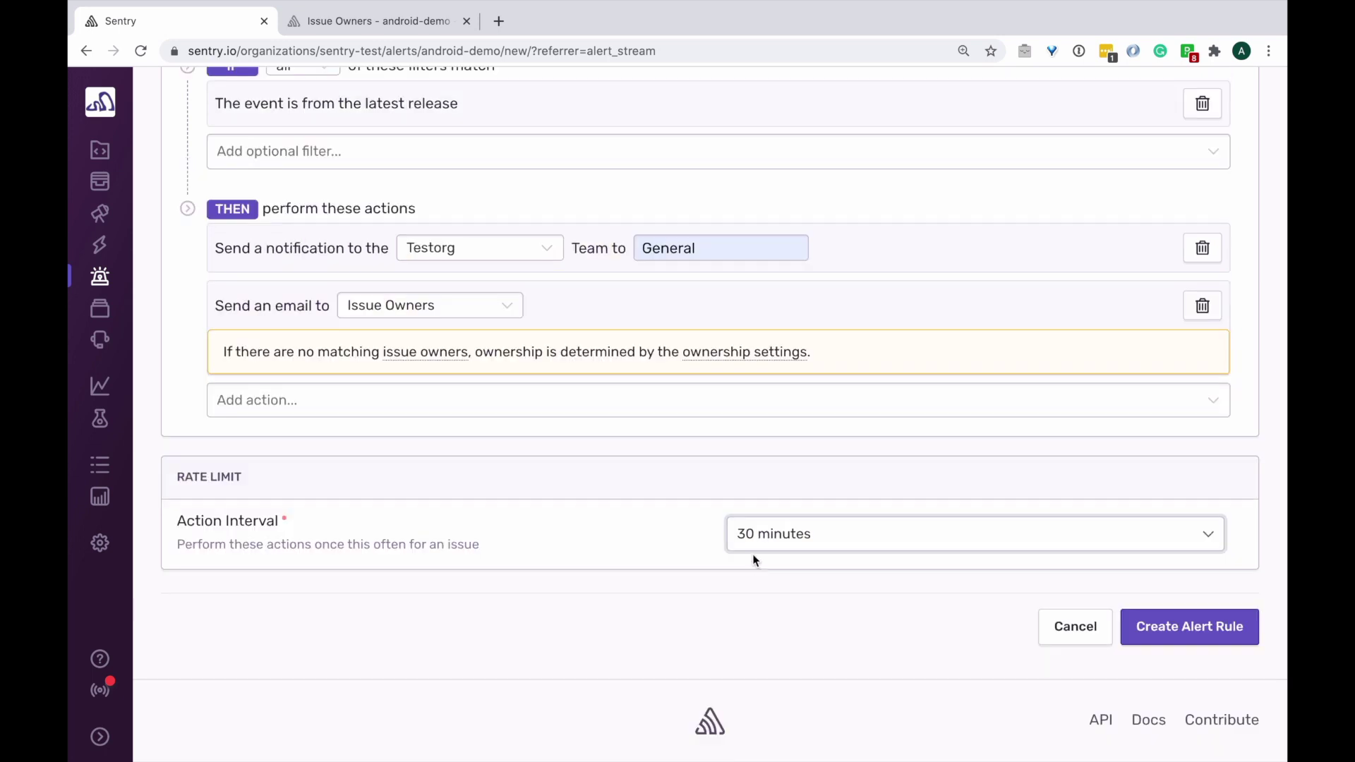
click(1168, 638)
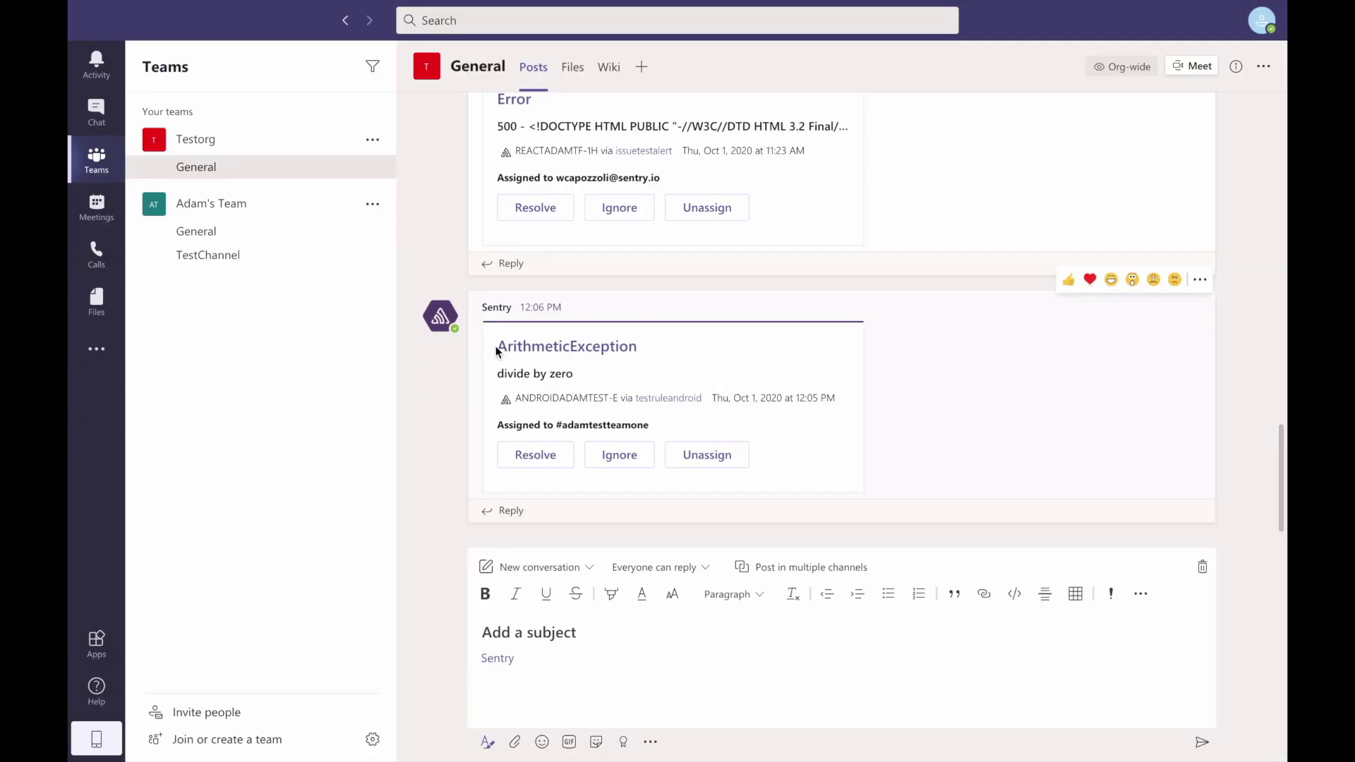
Review the ArithmeticException alert in the Testorg General channel in Microsoft Teams, and resolve the issue with the Immediately option.
drag(497, 349, 641, 349)
drag(497, 379, 845, 408)
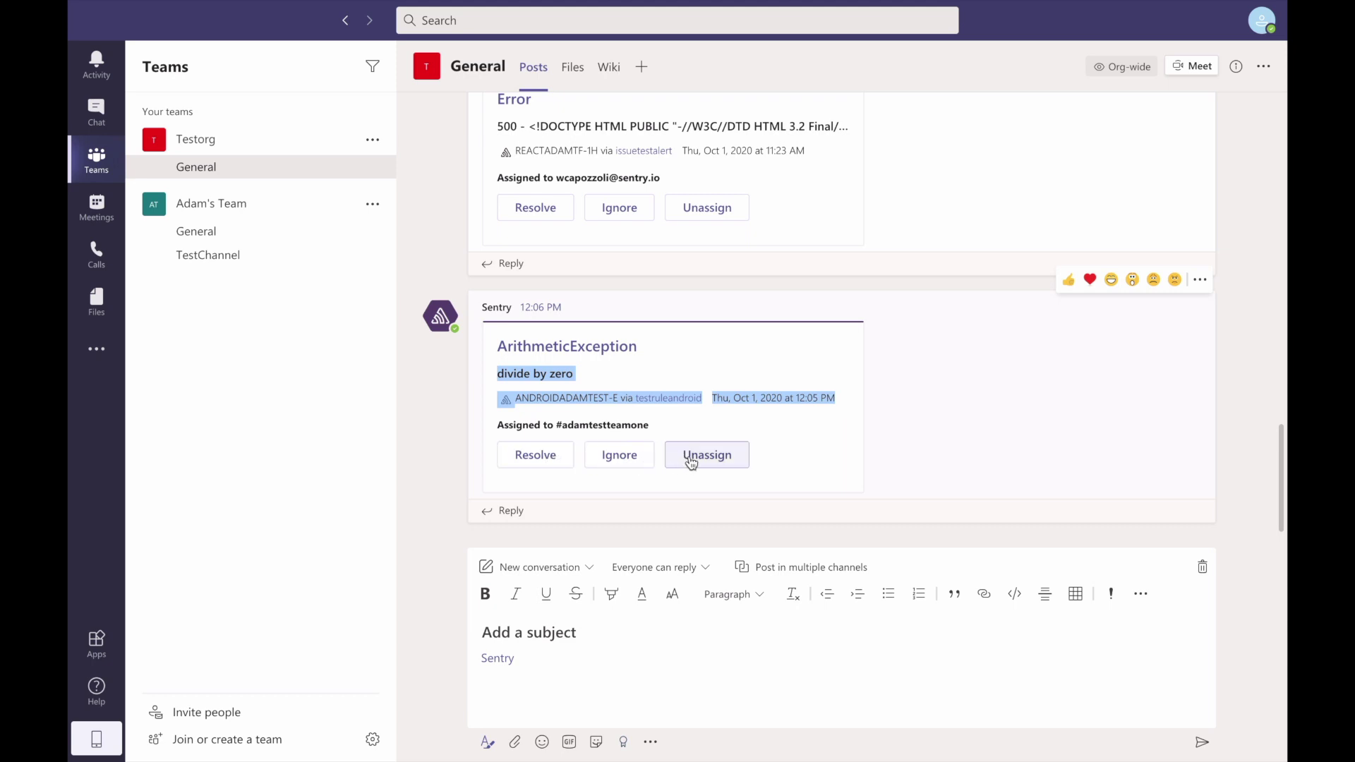
click(548, 459)
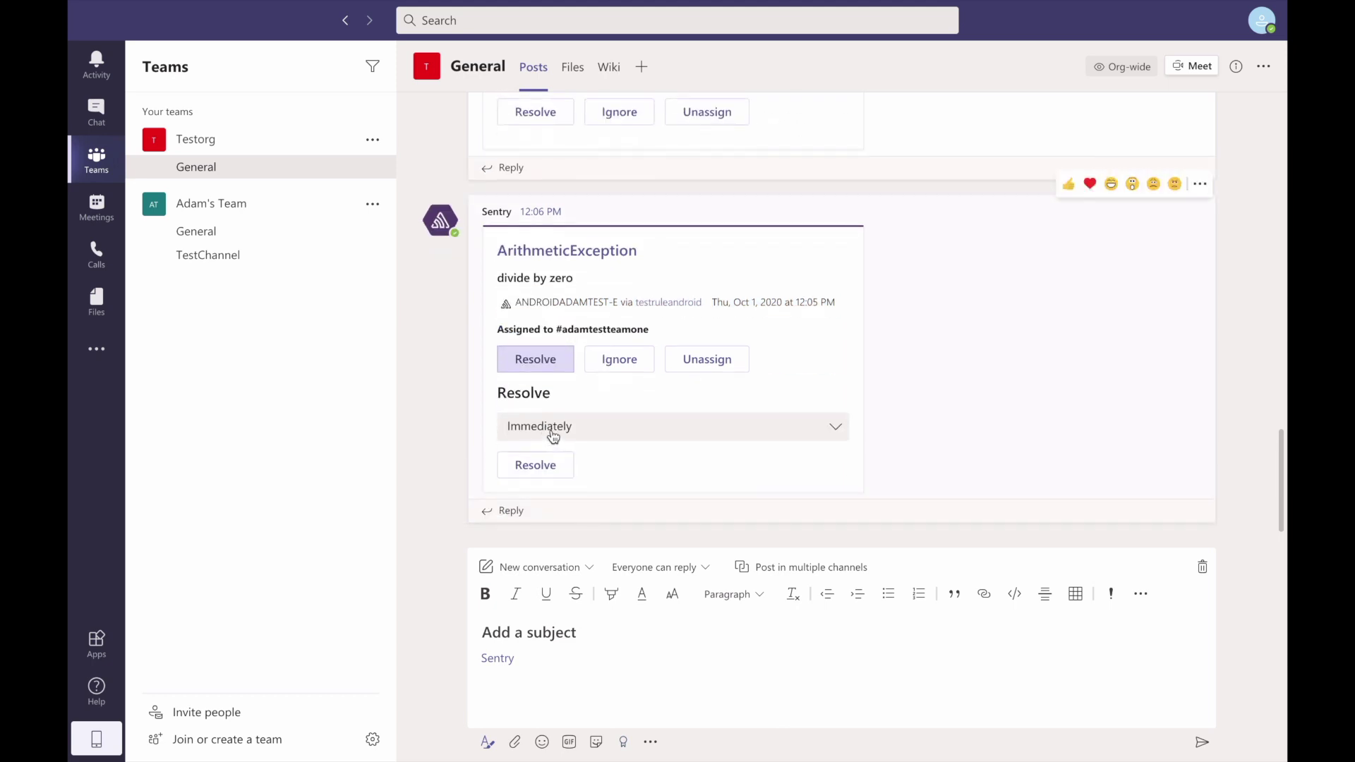
click(553, 429)
click(548, 461)
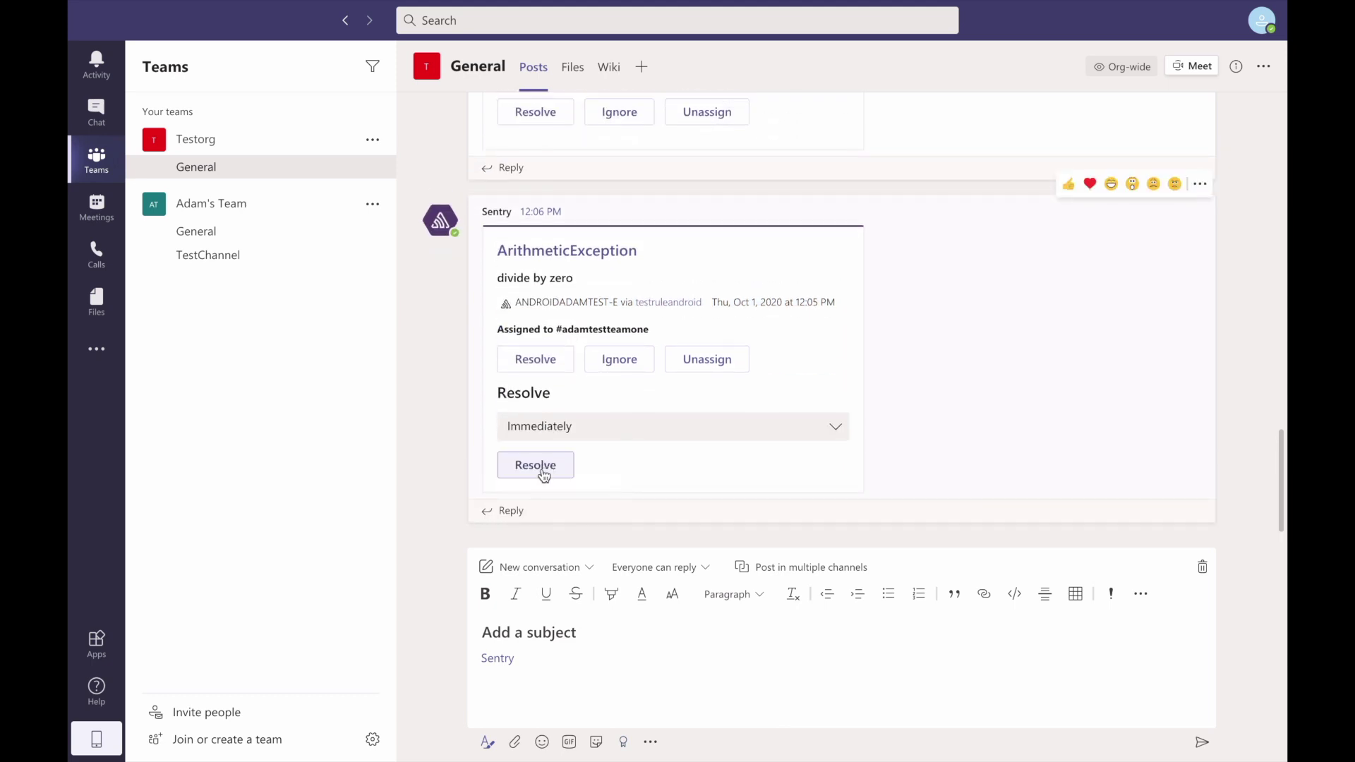
click(544, 473)
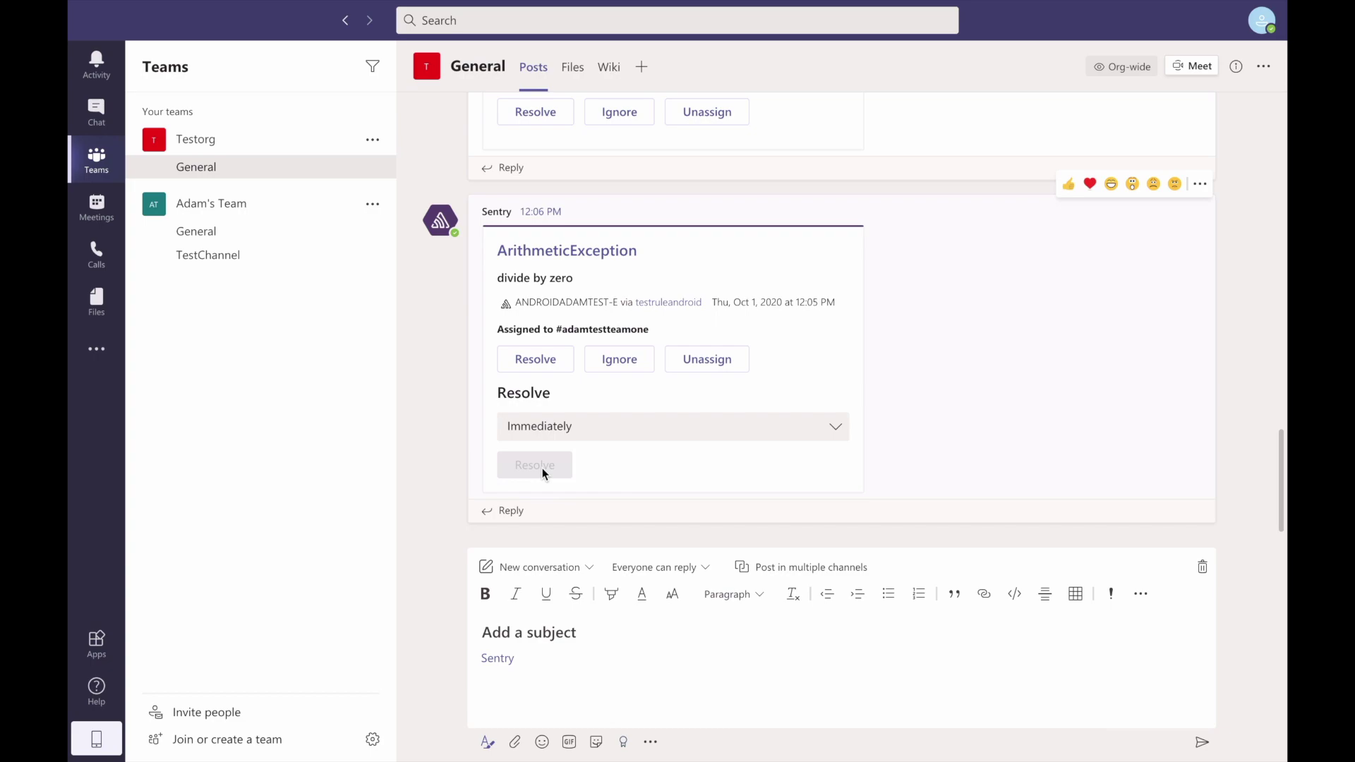